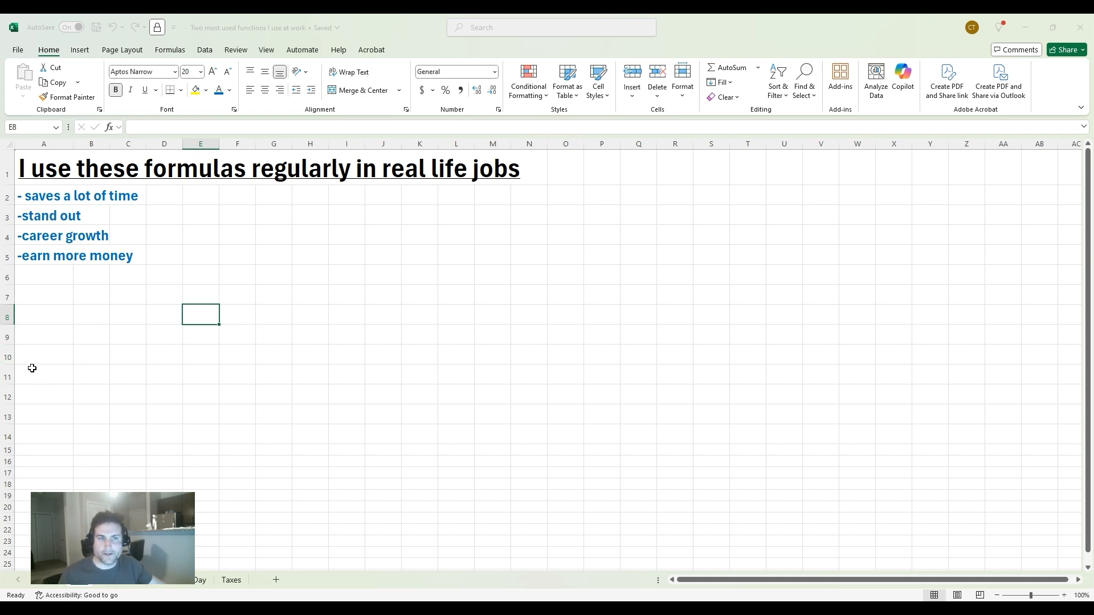
On the current-day worksheet, start a VLOOKUP in Comments cell E5 using the invoice number in D5 as the lookup value
click(128, 587)
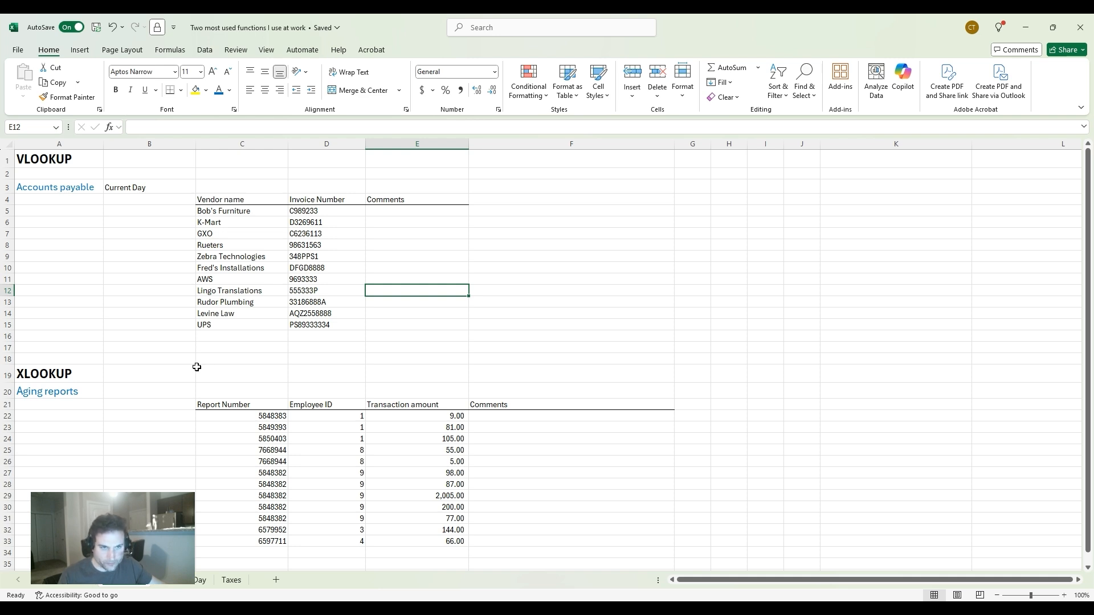
click(380, 210)
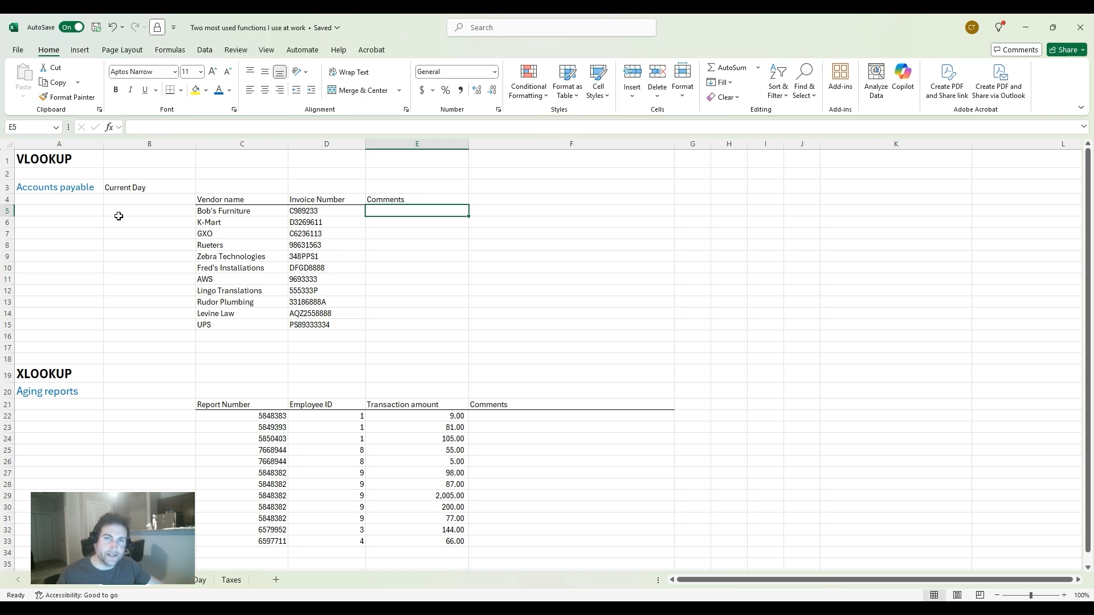
click(417, 256)
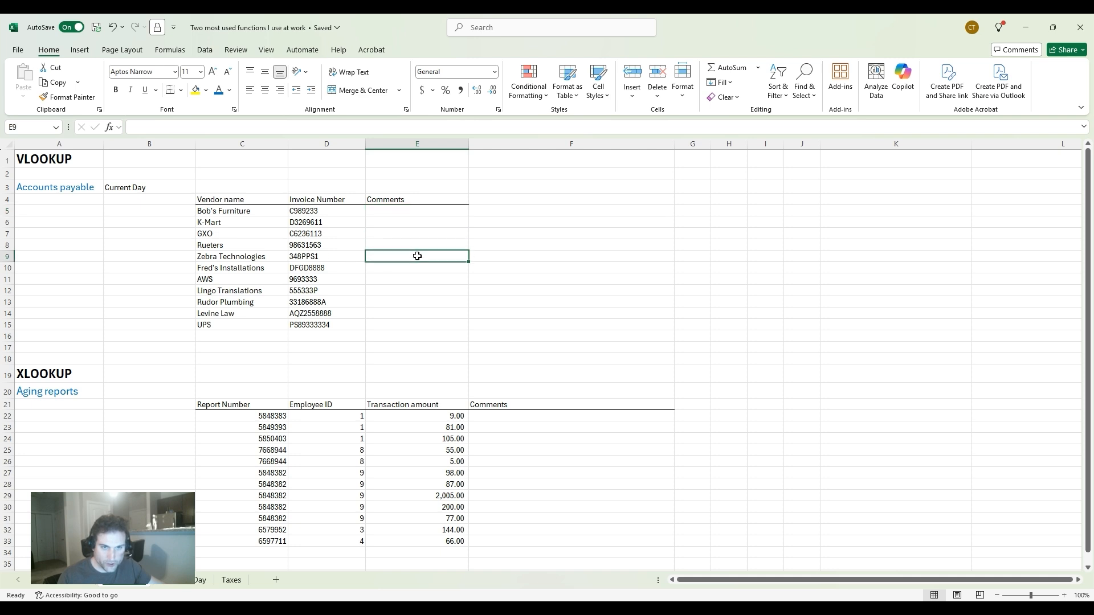
click(390, 213)
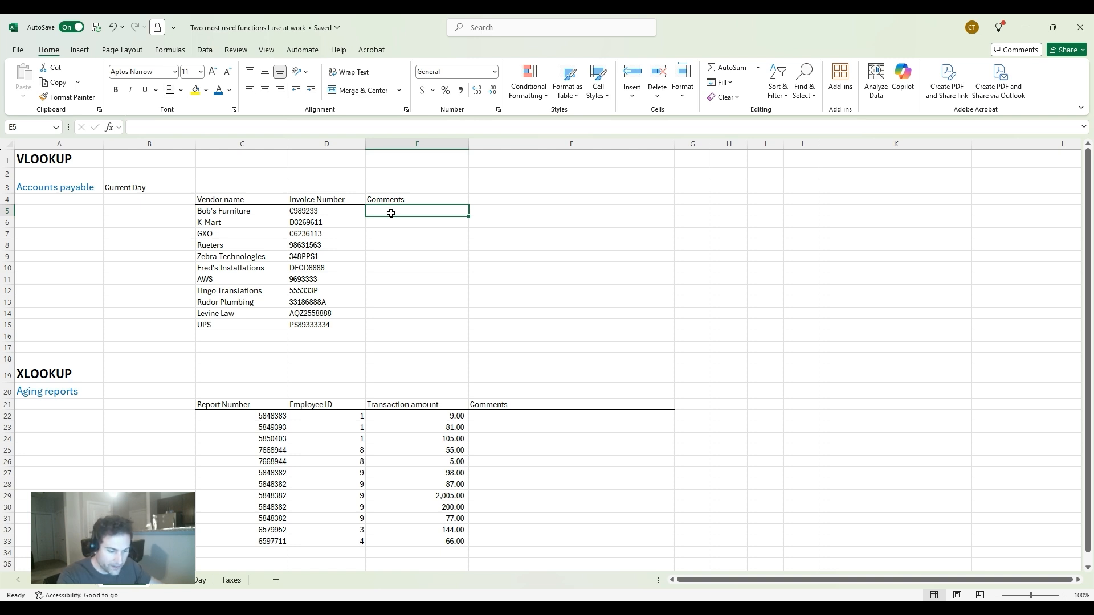
text(=v)
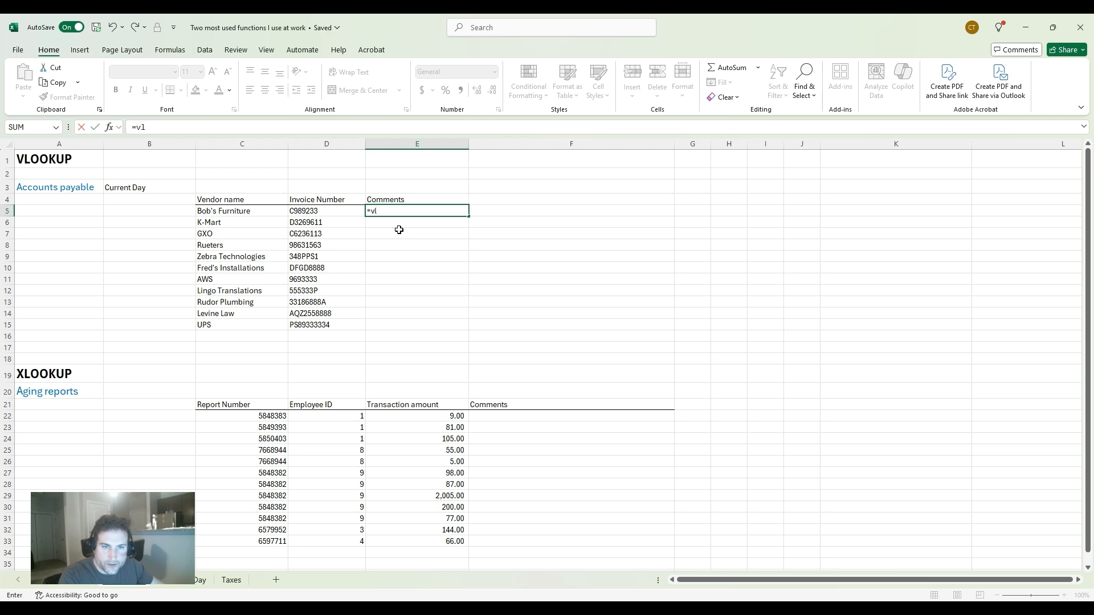
text(l)
key(Tab)
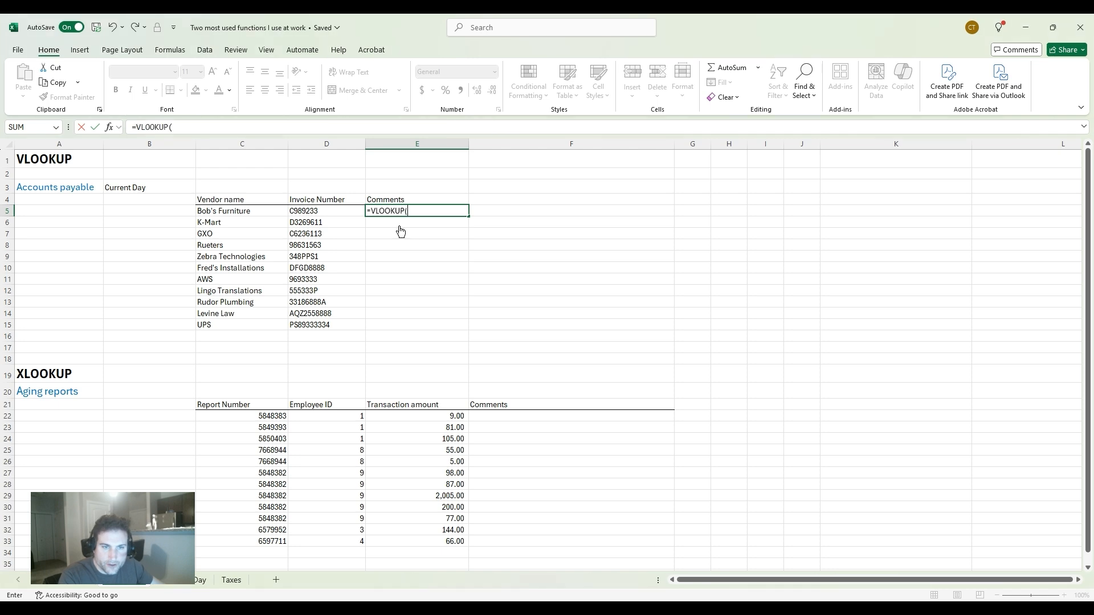
click(336, 211)
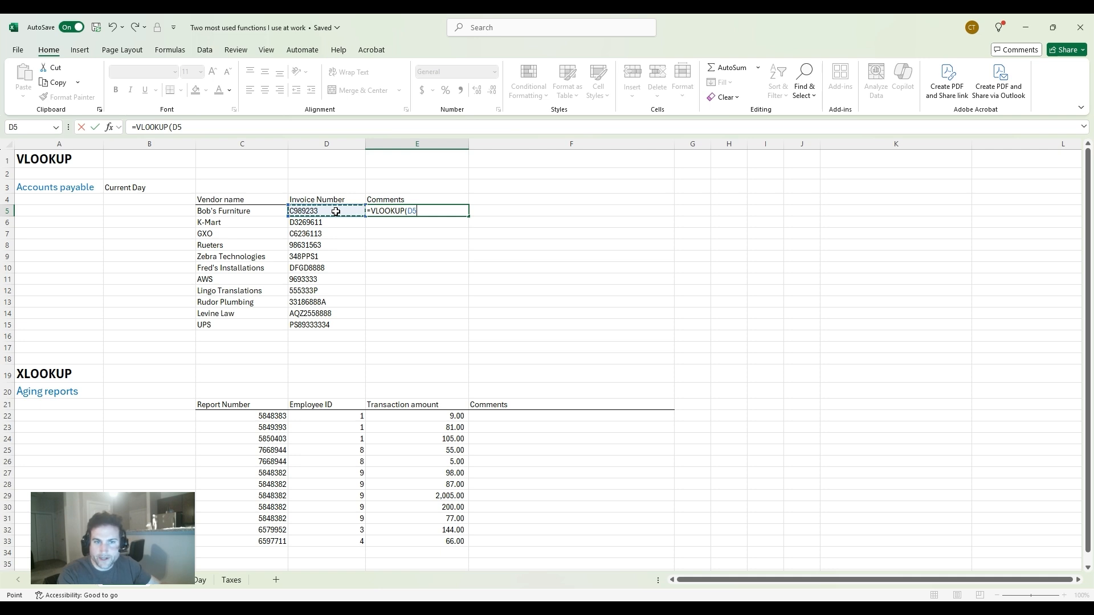
text(,)
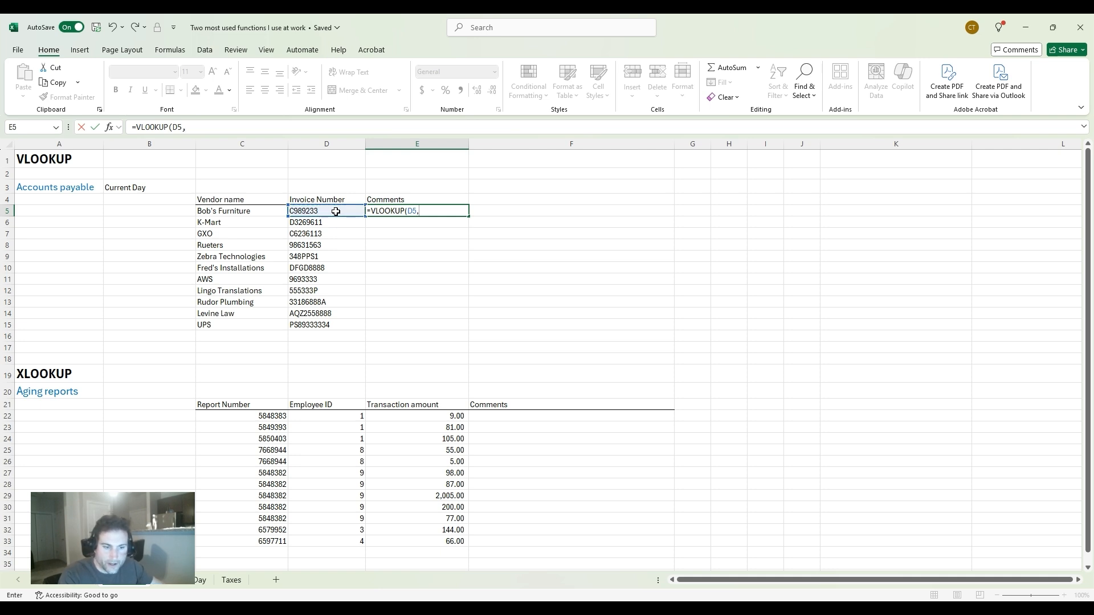
Use the invoice numbers and comments in E6:F12 on the Previous Day sheet as the VLOOKUP's table array
click(194, 585)
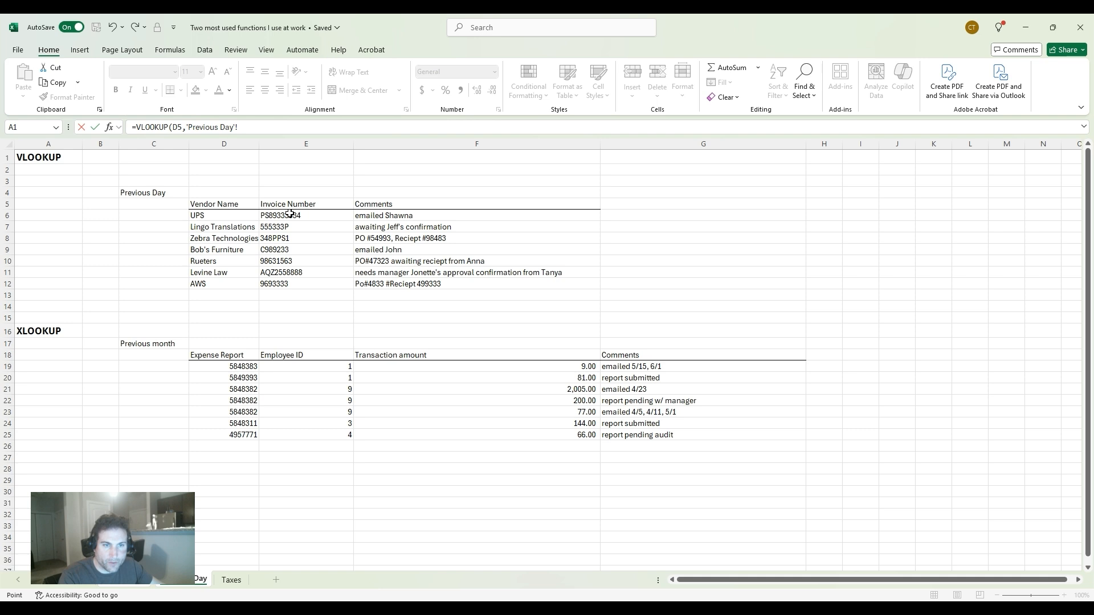
drag(290, 214, 297, 280)
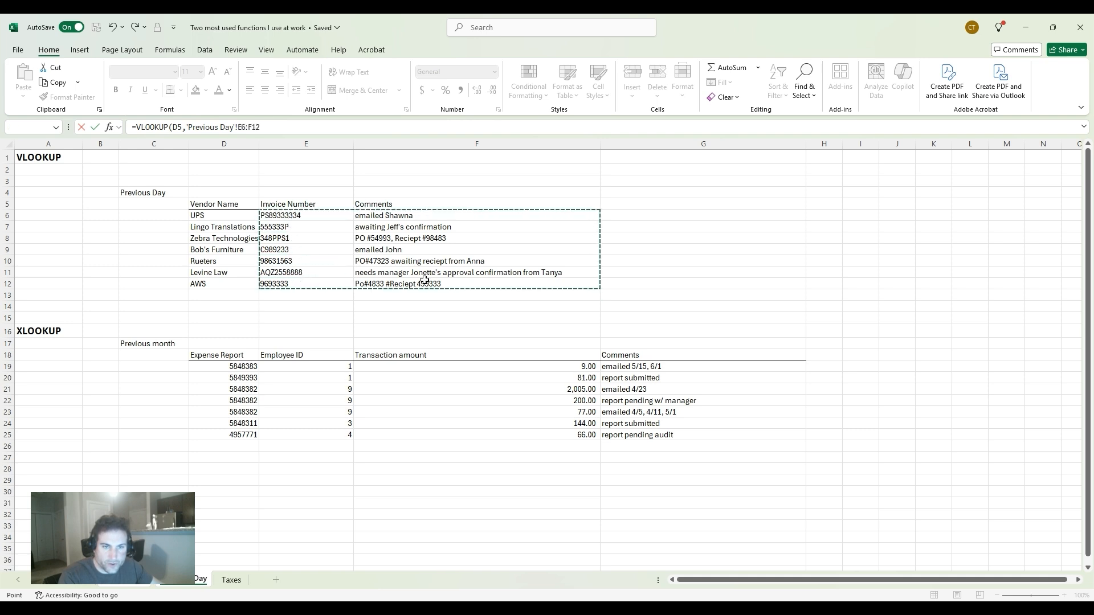
drag(424, 280, 425, 279)
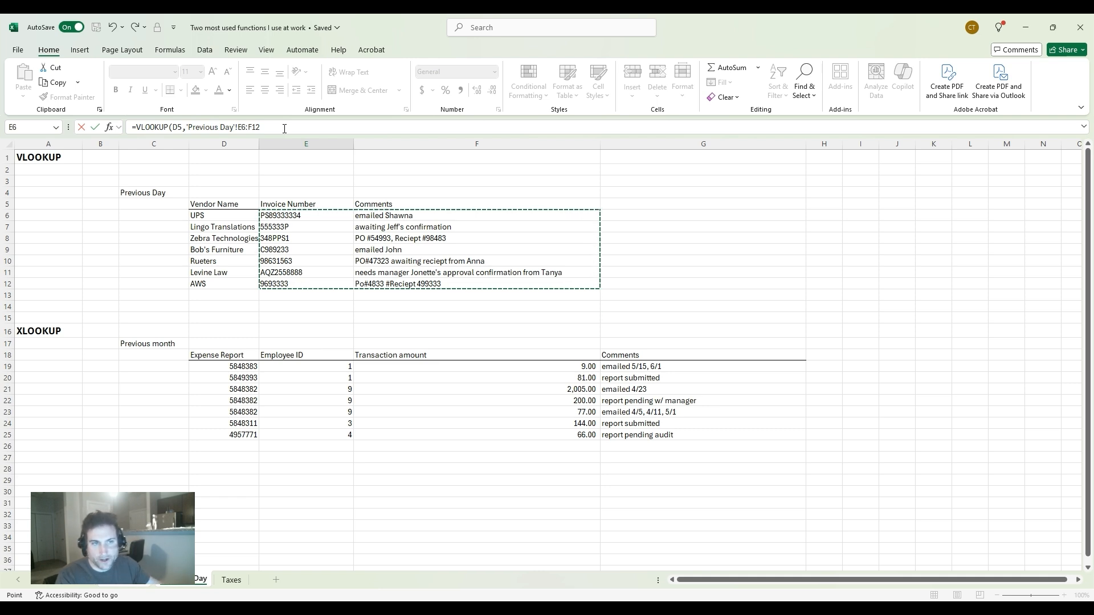
Complete the VLOOKUP with column index 2, lock the table rows as E$6:F$12, and enter the formula
click(284, 127)
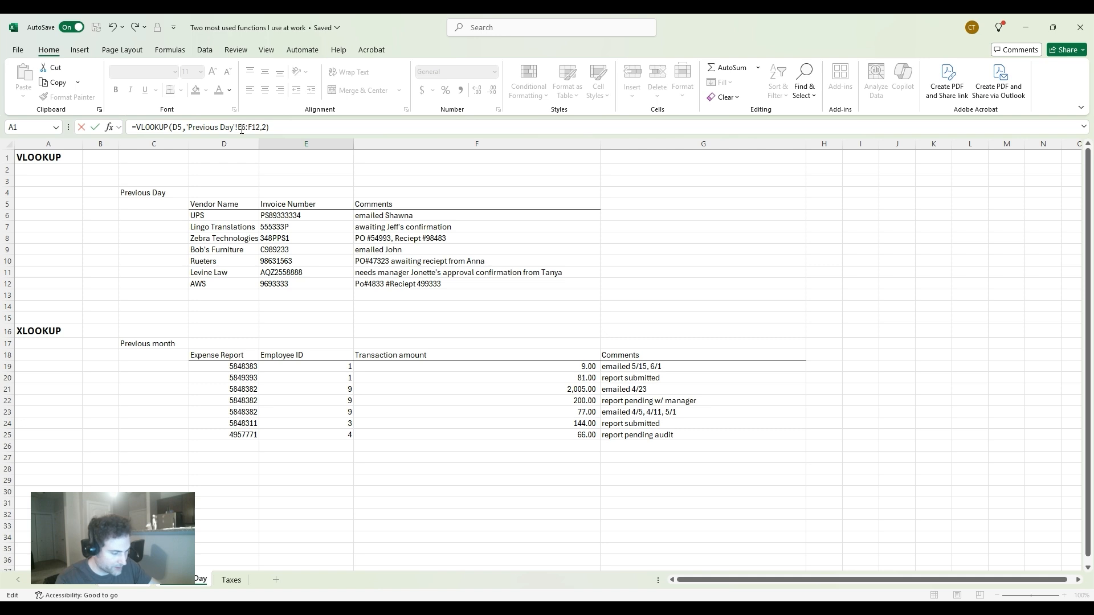
text($6:F)
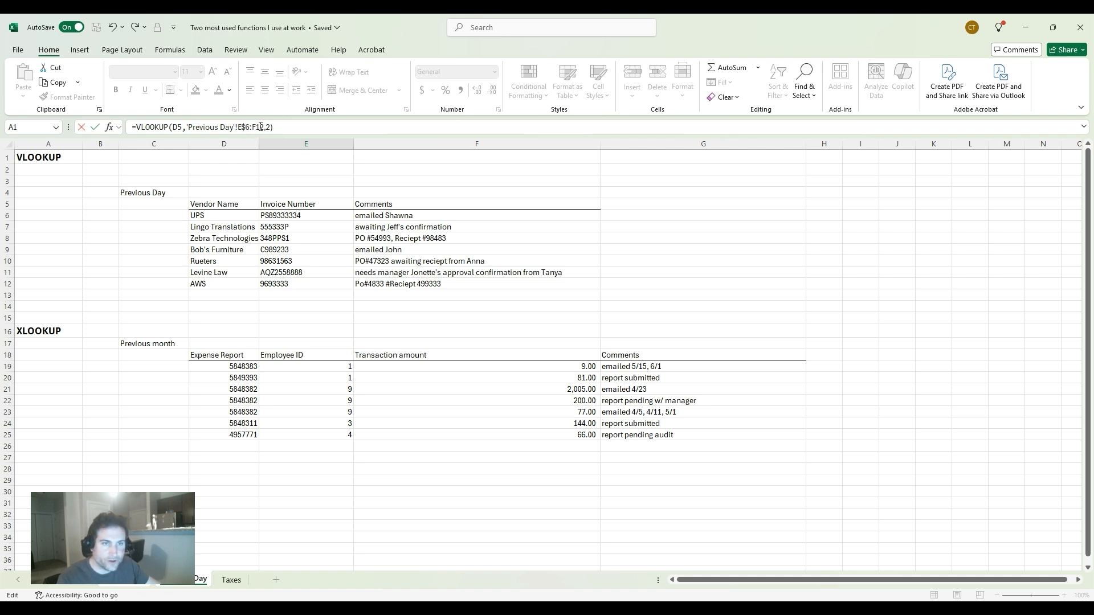
text($)
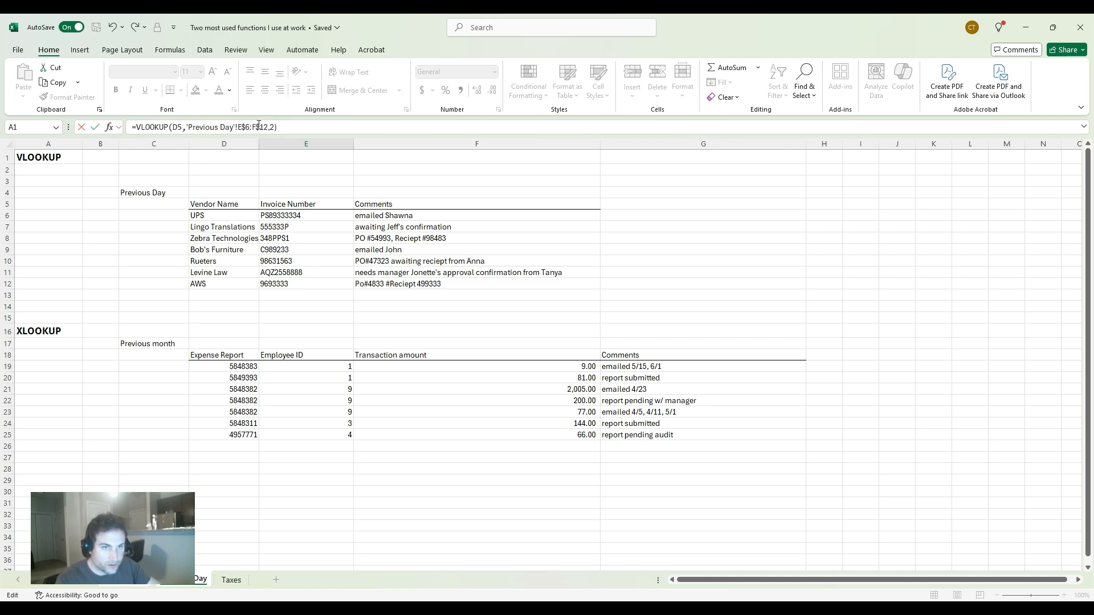
key(Return)
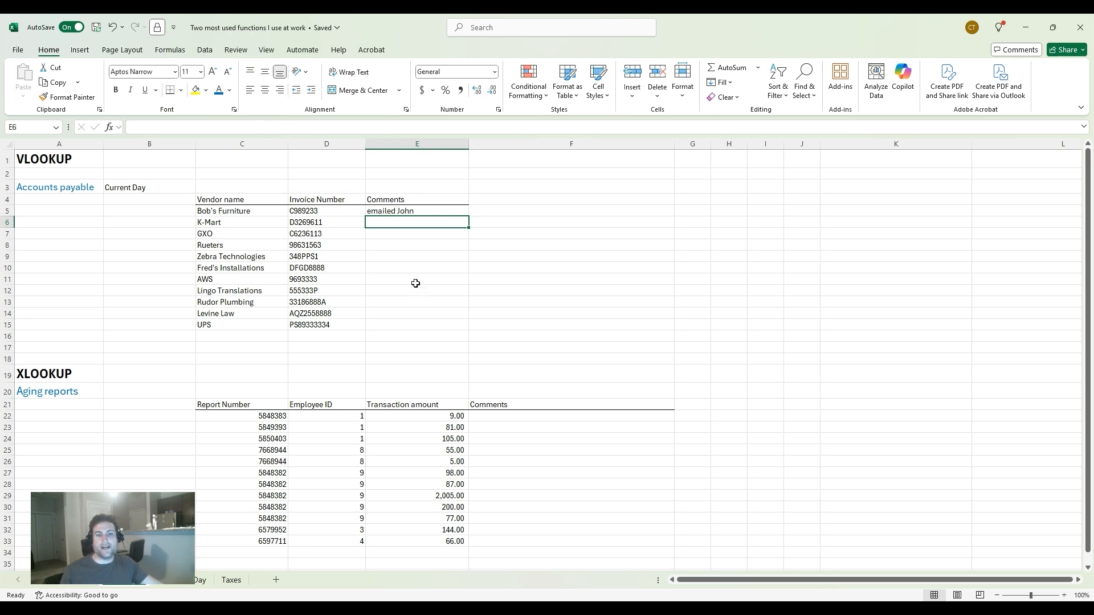
Fill the VLOOKUP formula from E5 down through E15 in the accounts payable table
click(461, 211)
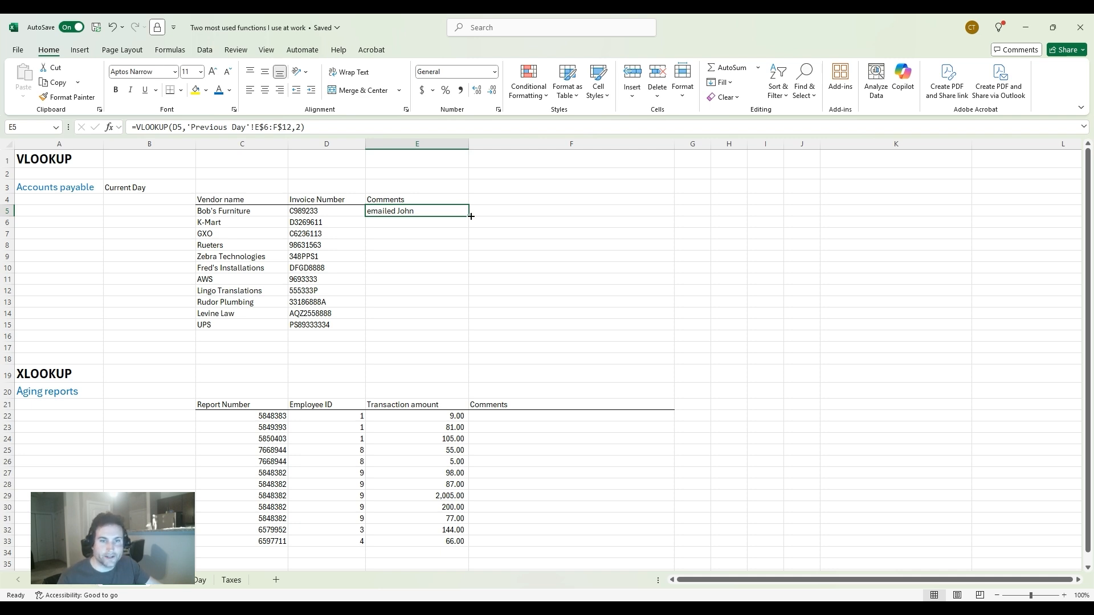
drag(471, 216, 470, 331)
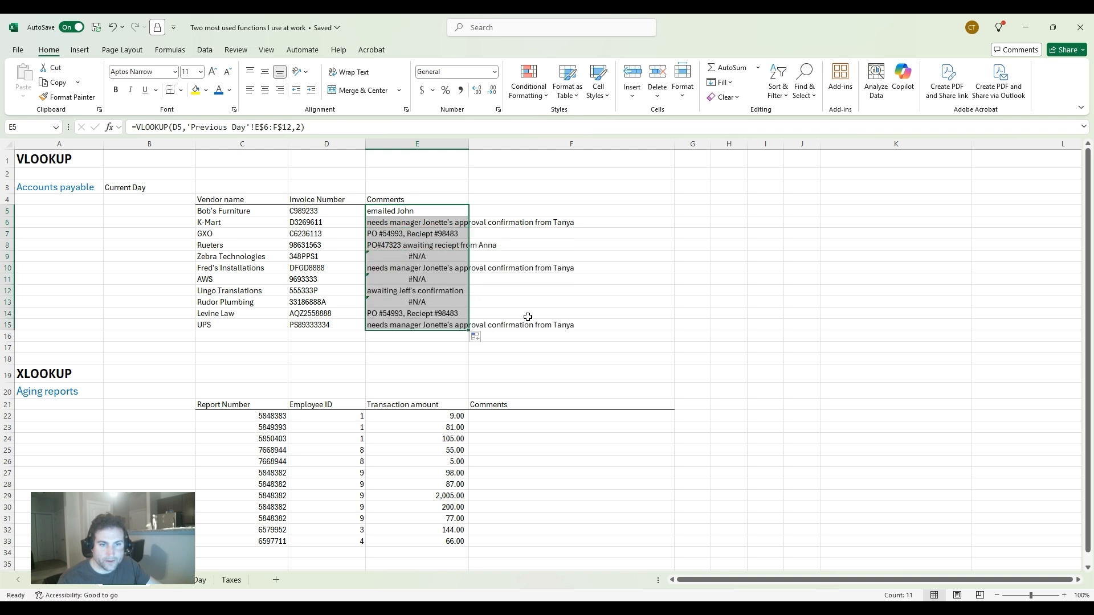
click(601, 287)
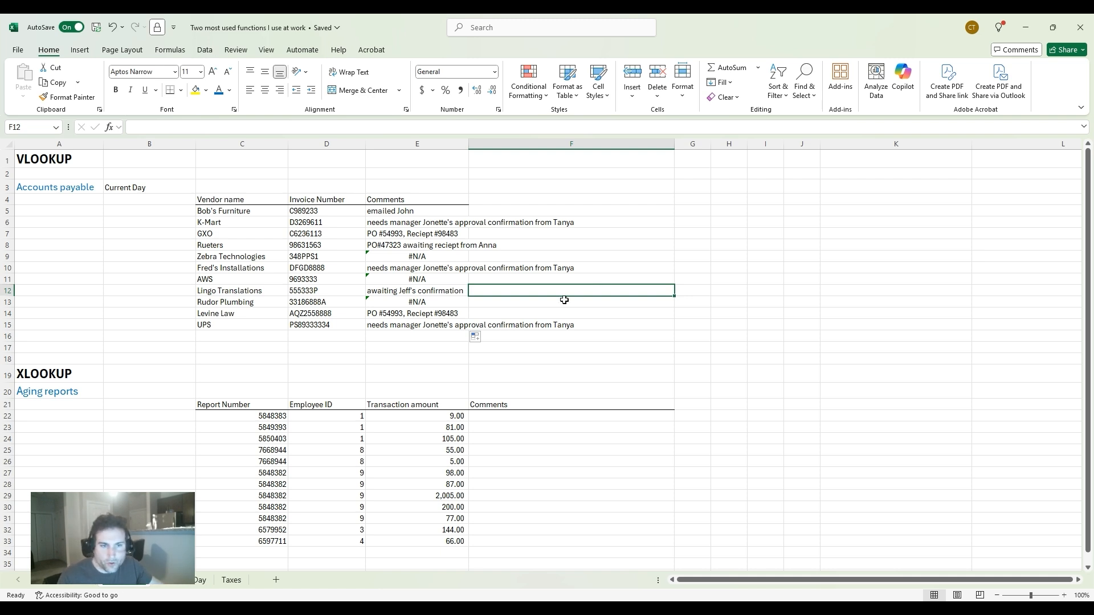
Wrap the VLOOKUP formula in E5 in an IFERROR function
click(417, 211)
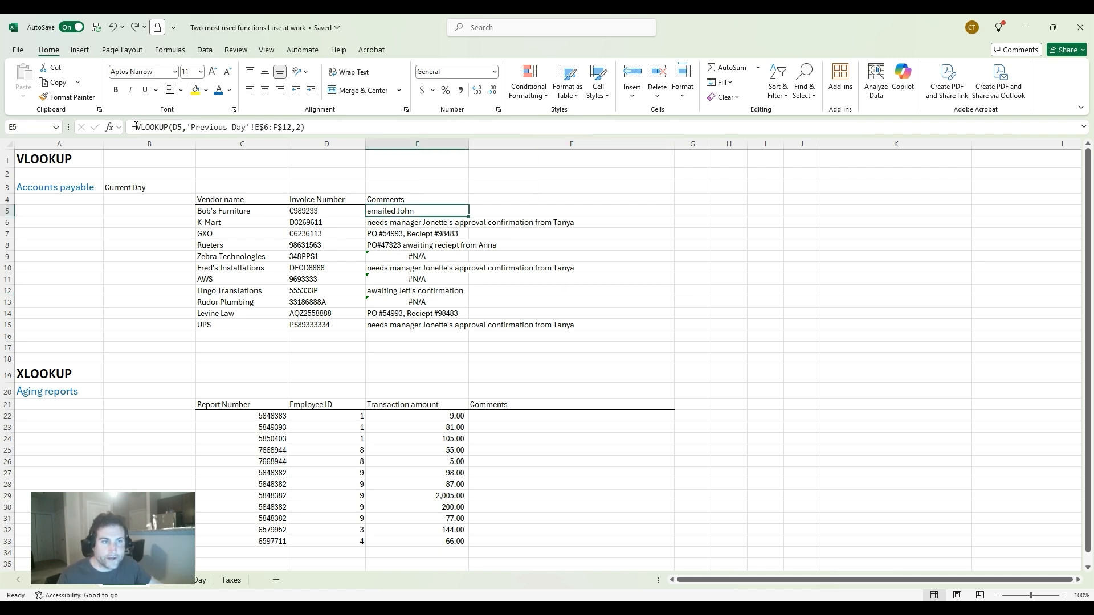
click(137, 126)
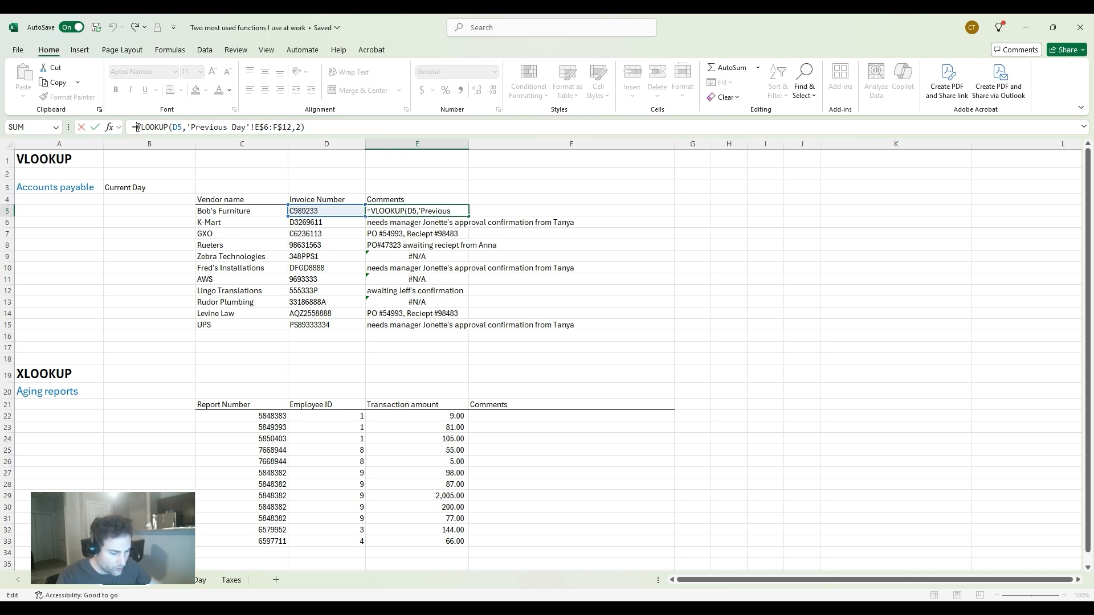
text(()
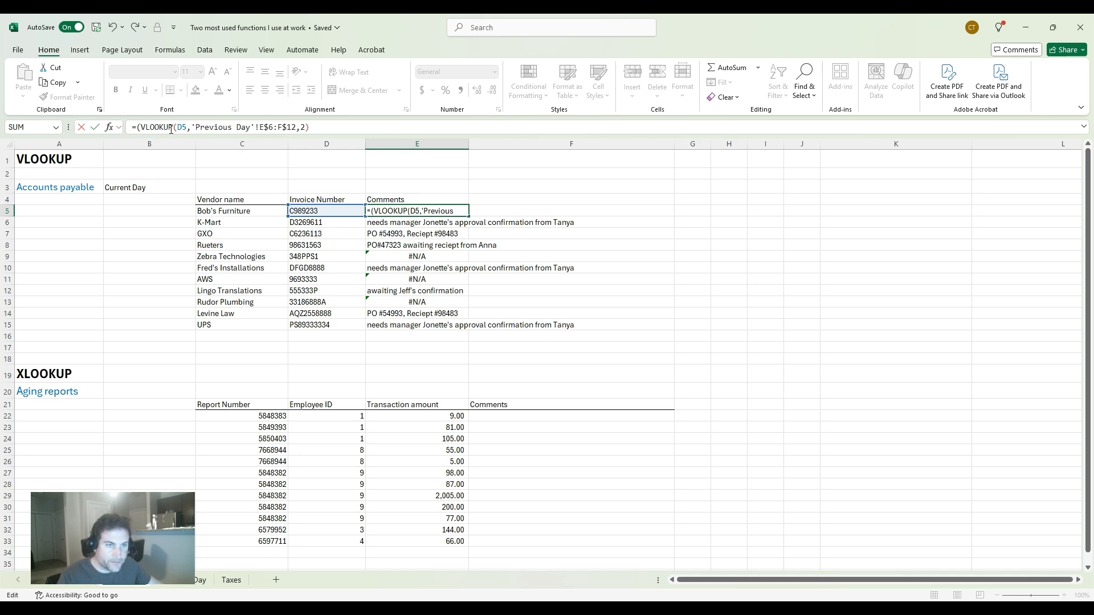
text(if)
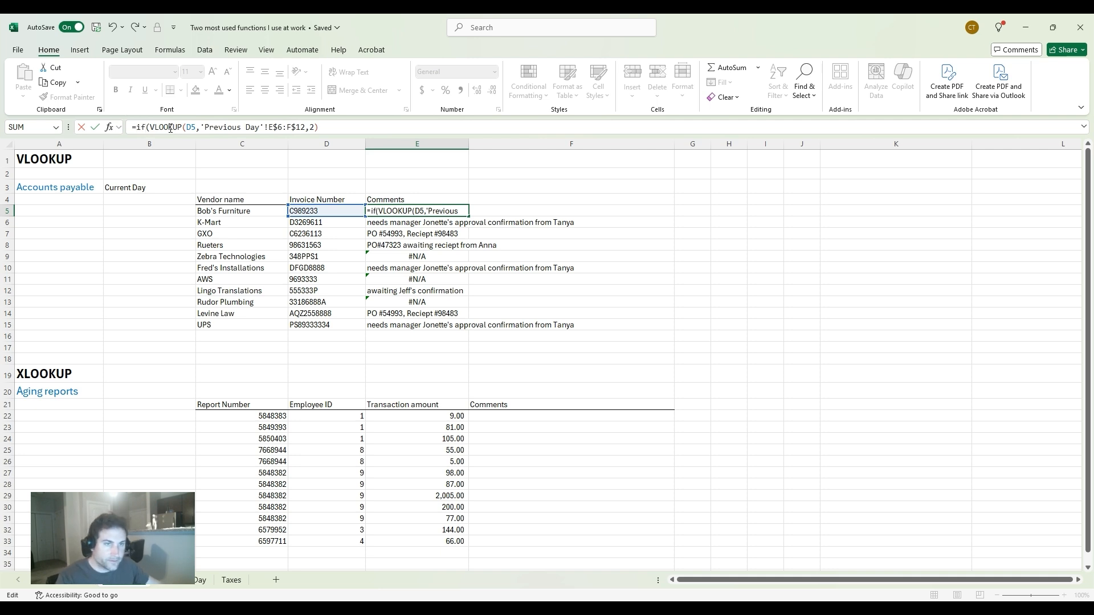
double_click(167, 162)
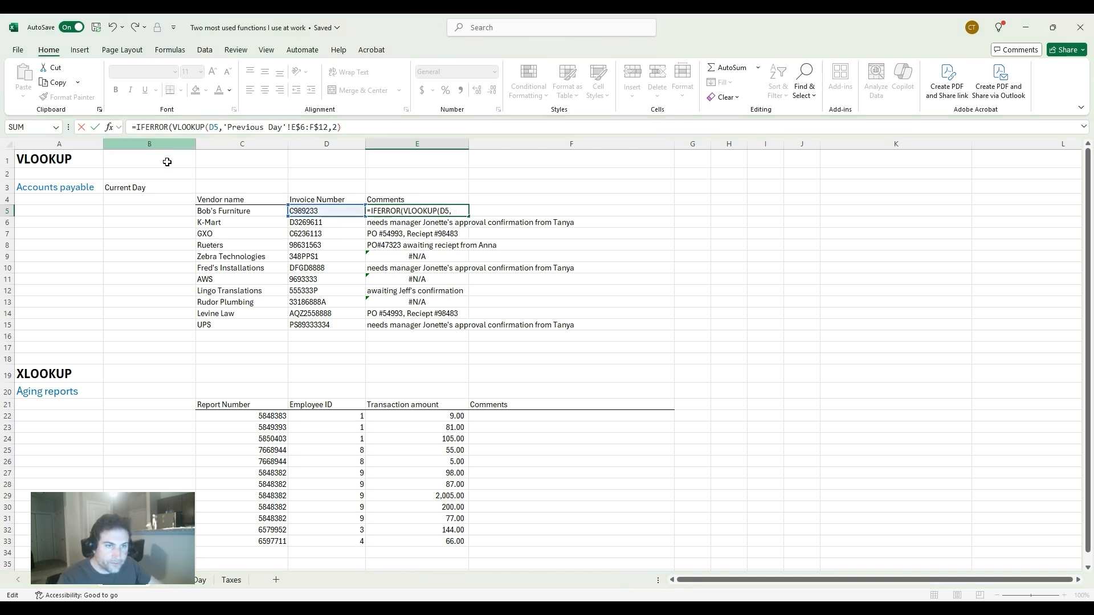
Finish the IFERROR in E5 with an empty string "" as the value if error, close the parenthesis, and enter the formula
click(341, 127)
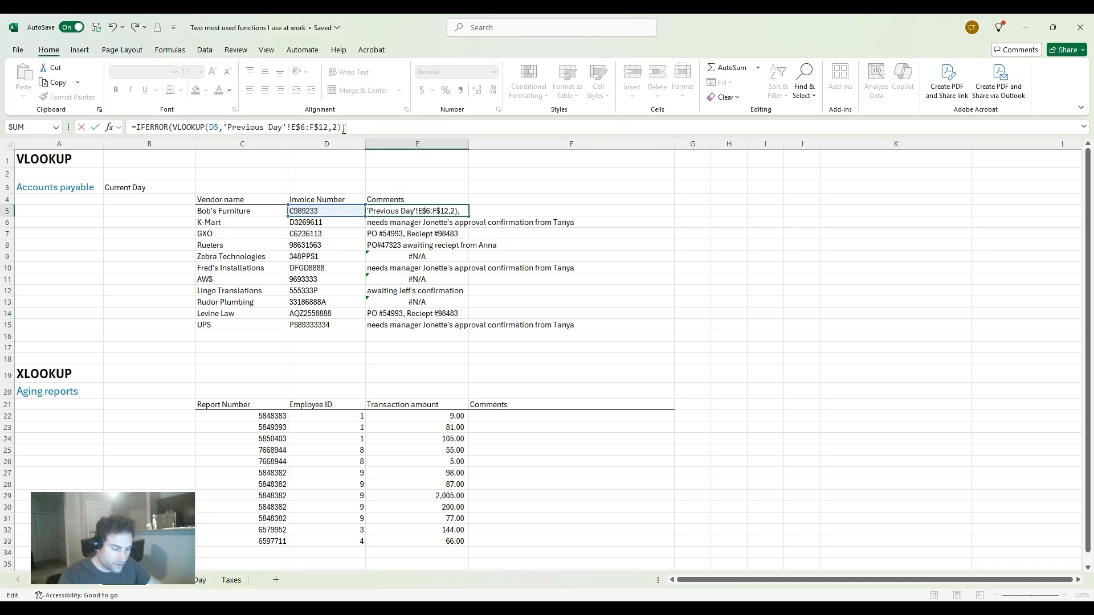
text(,"")
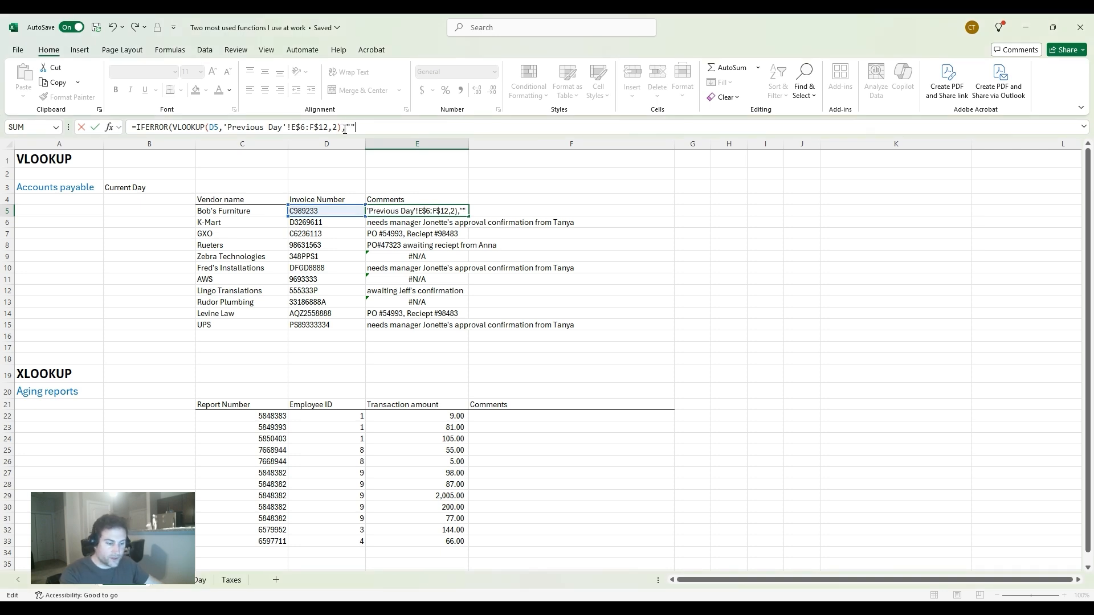
text(_)
key(Return)
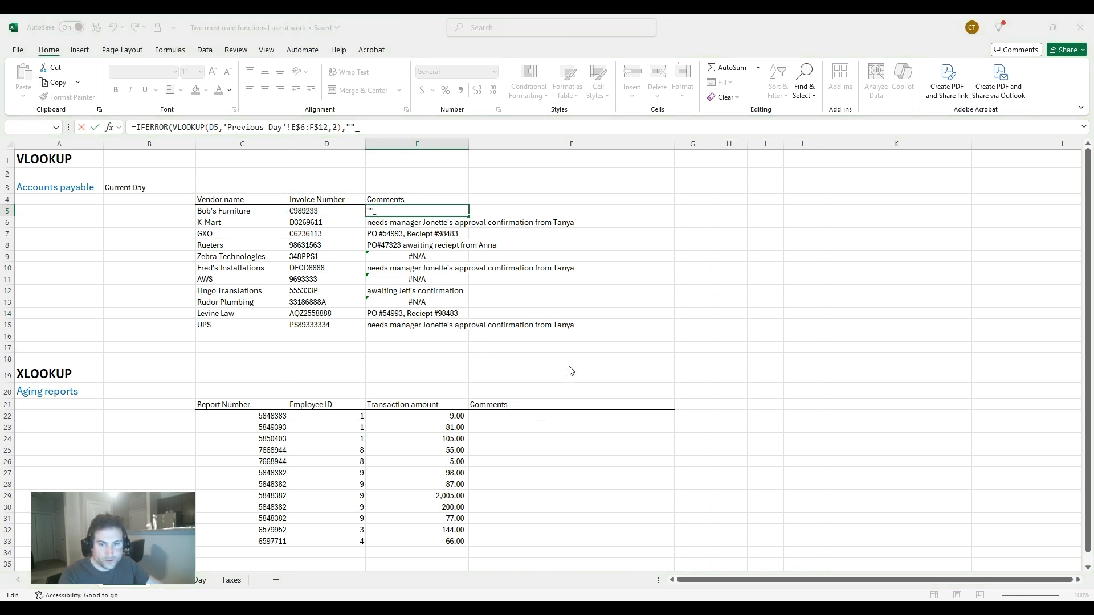
key(Return)
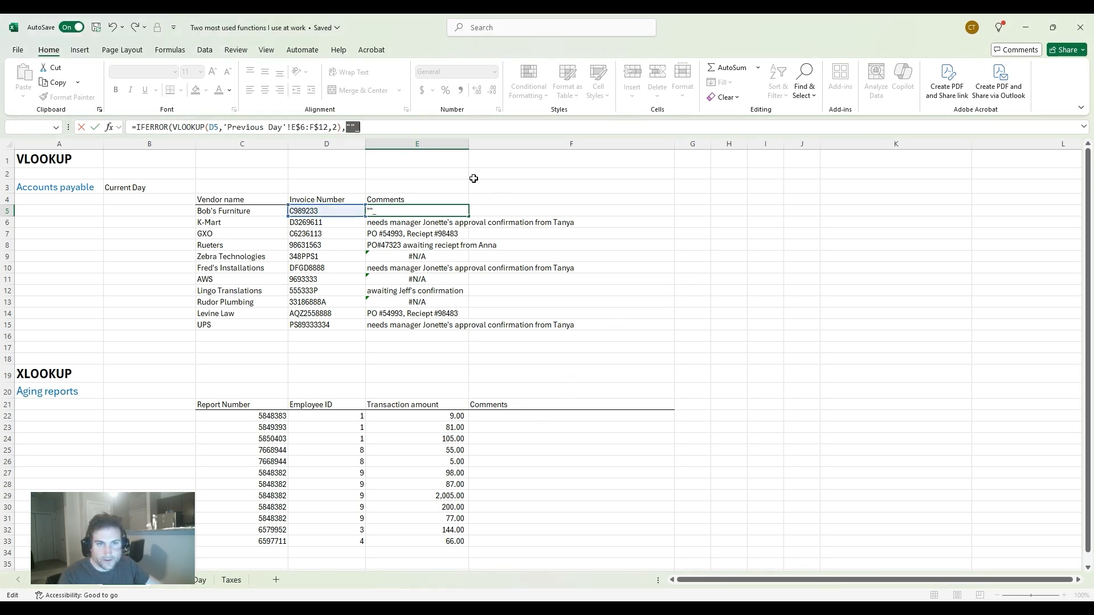
click(384, 132)
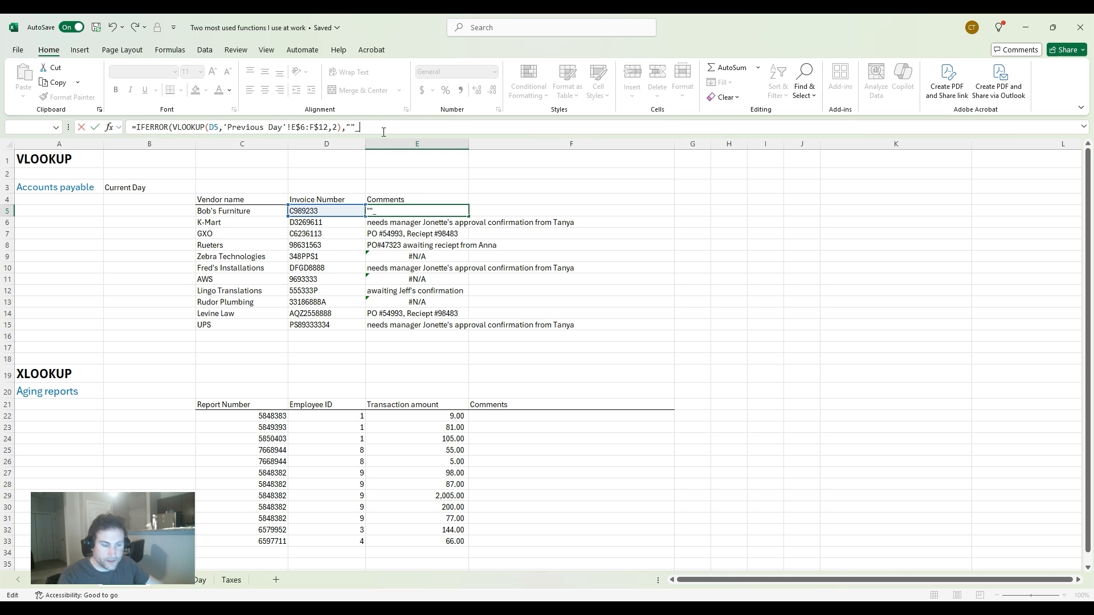
key(BackSpace)
text())
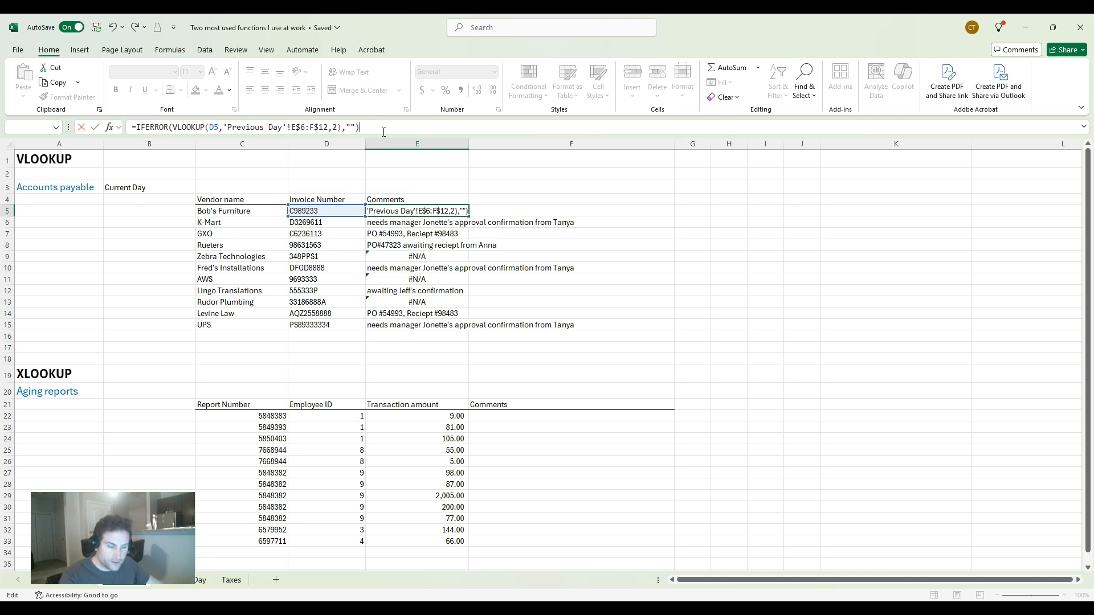
key(Return)
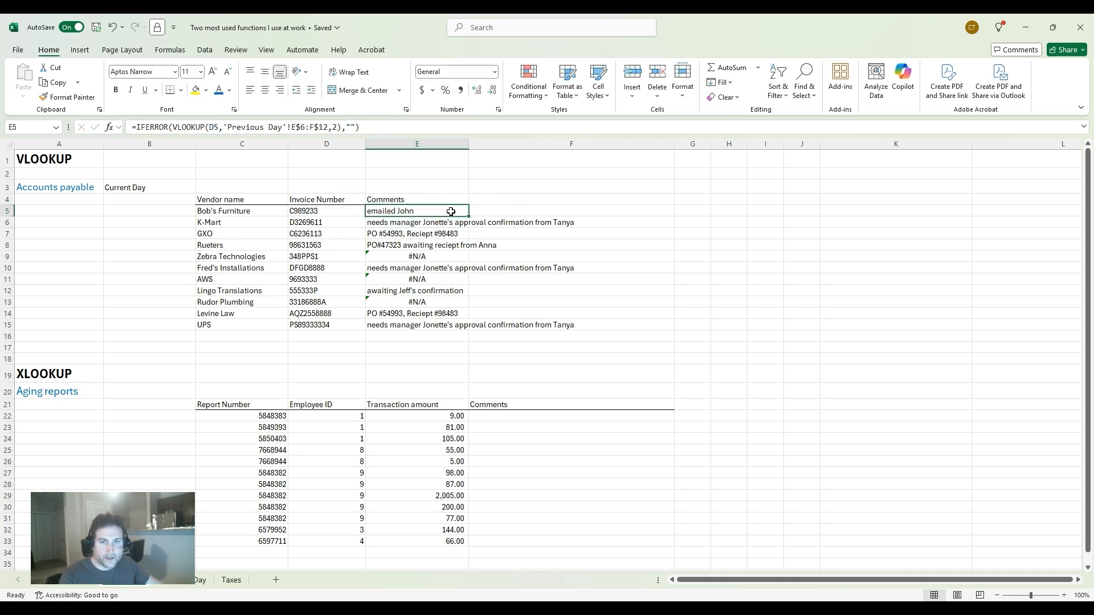
Fill the IFERROR-wrapped VLOOKUP from E5 down through E15 in the Comments column
click(452, 212)
drag(470, 216, 467, 336)
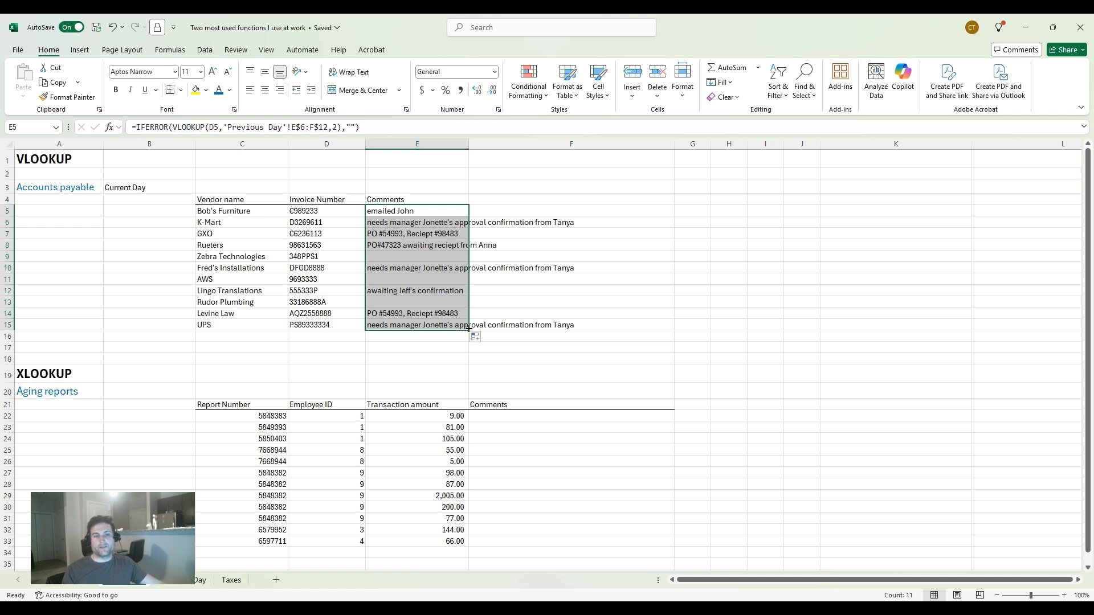
click(431, 266)
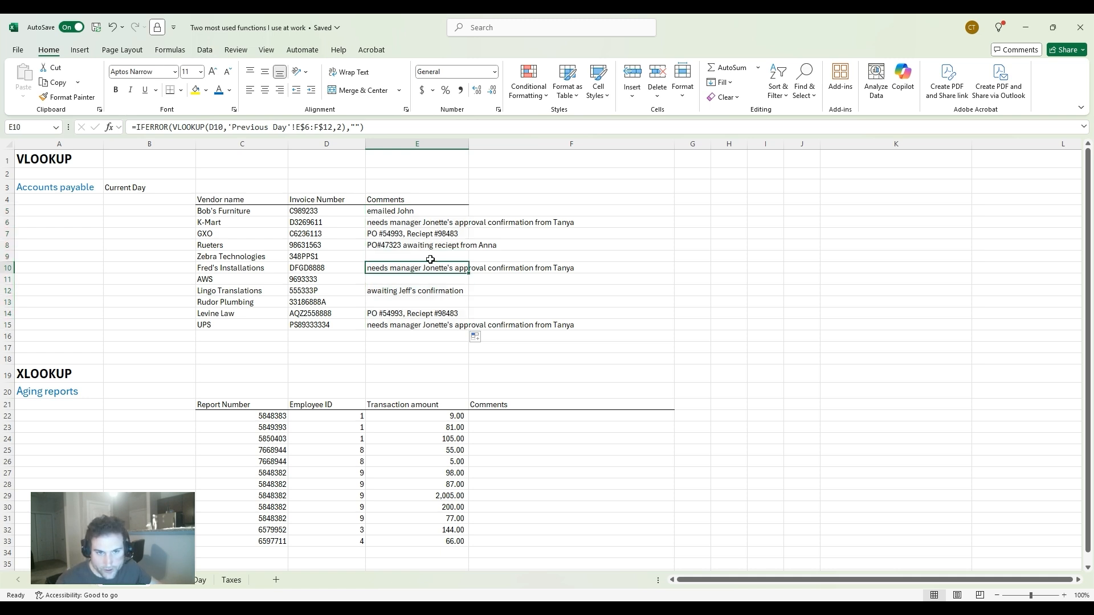
click(432, 258)
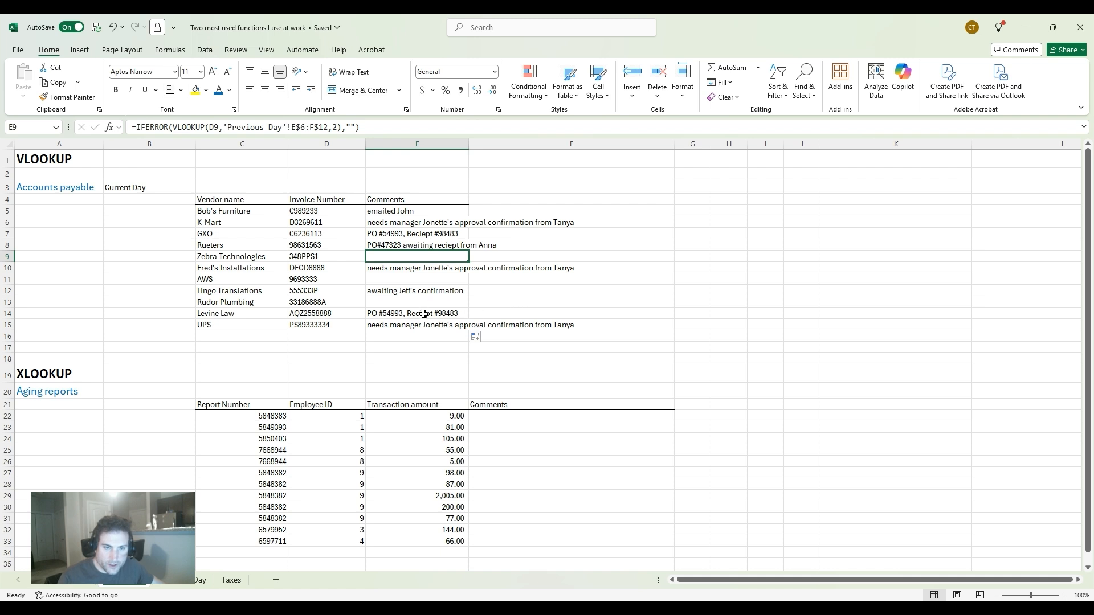
Examine the report number, employee ID and transaction amount columns of the aging report for a combination that identifies each row
scroll(413, 325, down, 1)
scroll(116, 356, up, 1)
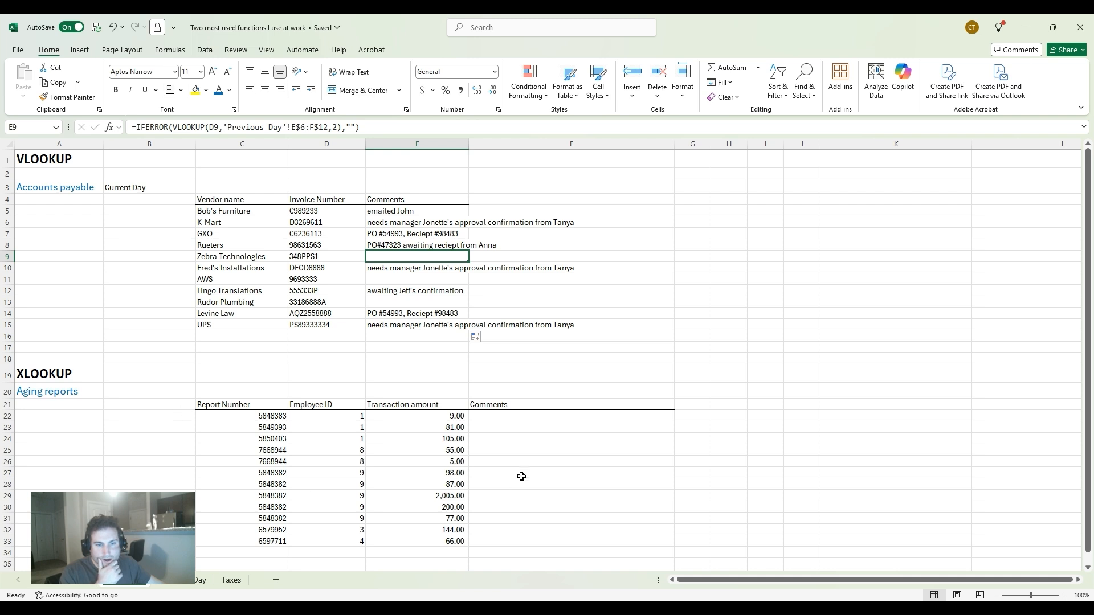
click(228, 424)
click(479, 417)
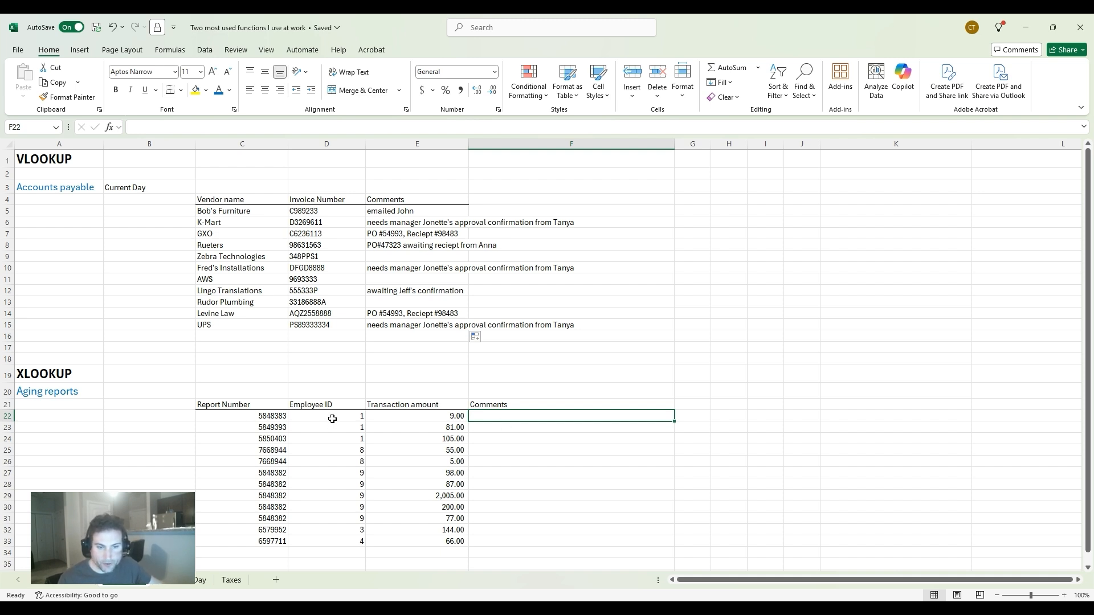
drag(332, 419, 321, 436)
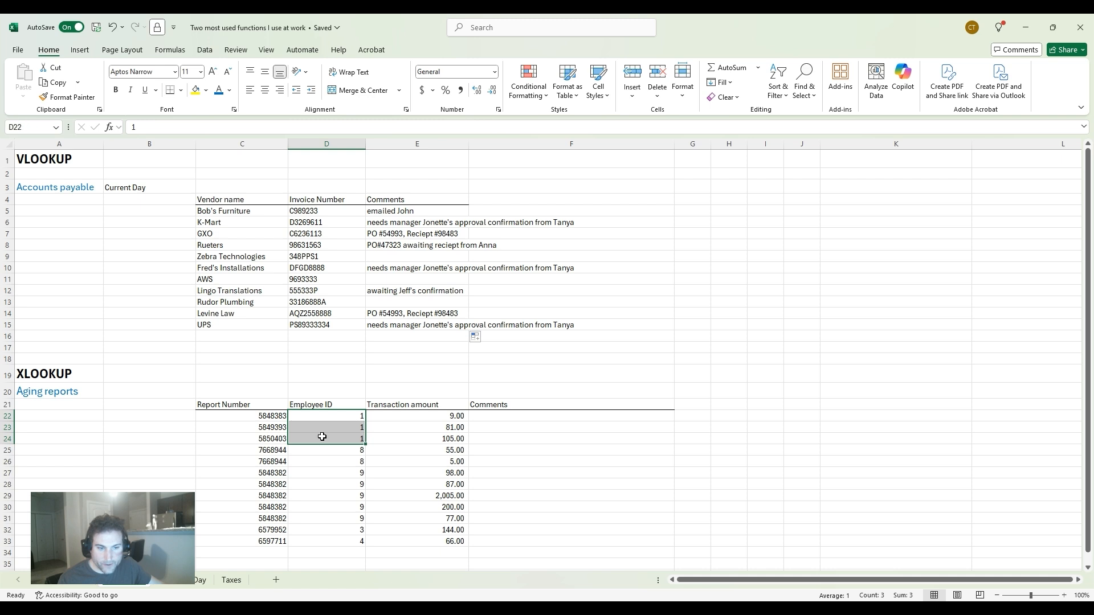
drag(258, 415, 301, 437)
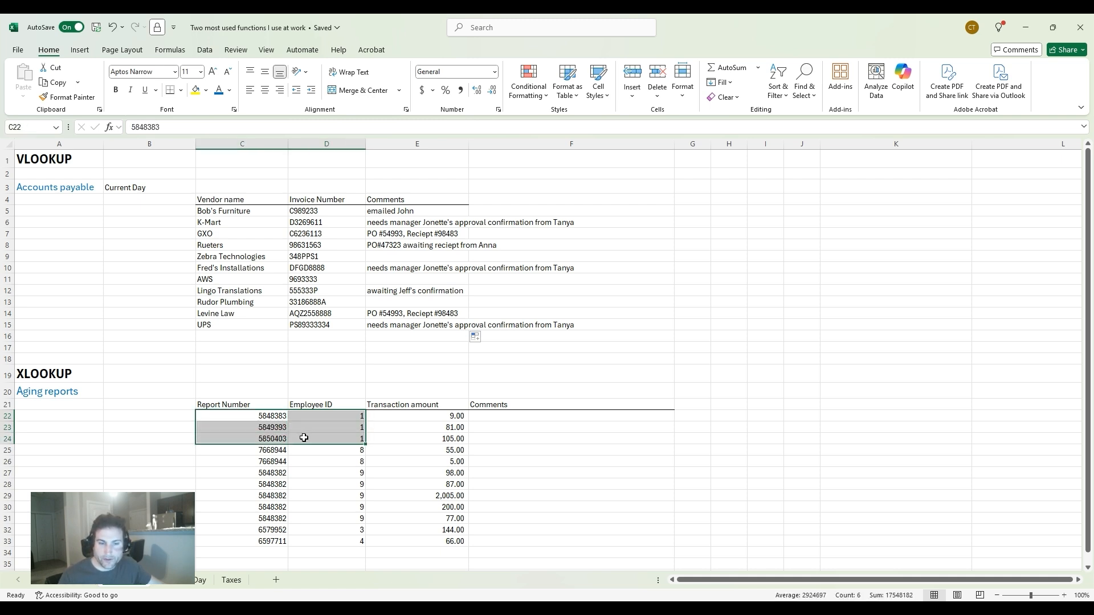
drag(432, 421, 329, 417)
drag(424, 427, 433, 441)
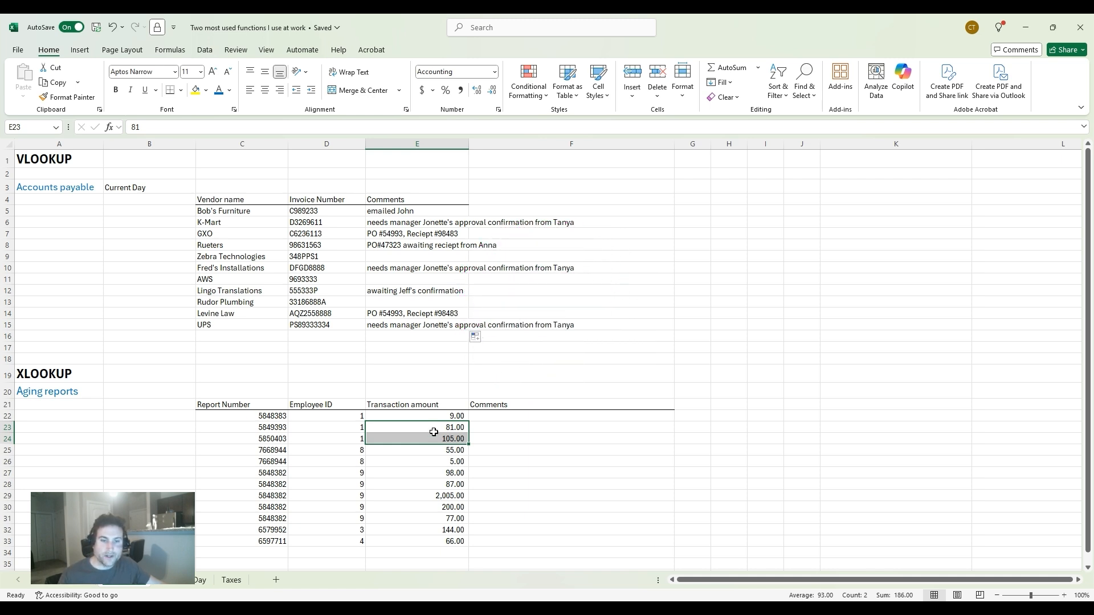
click(330, 419)
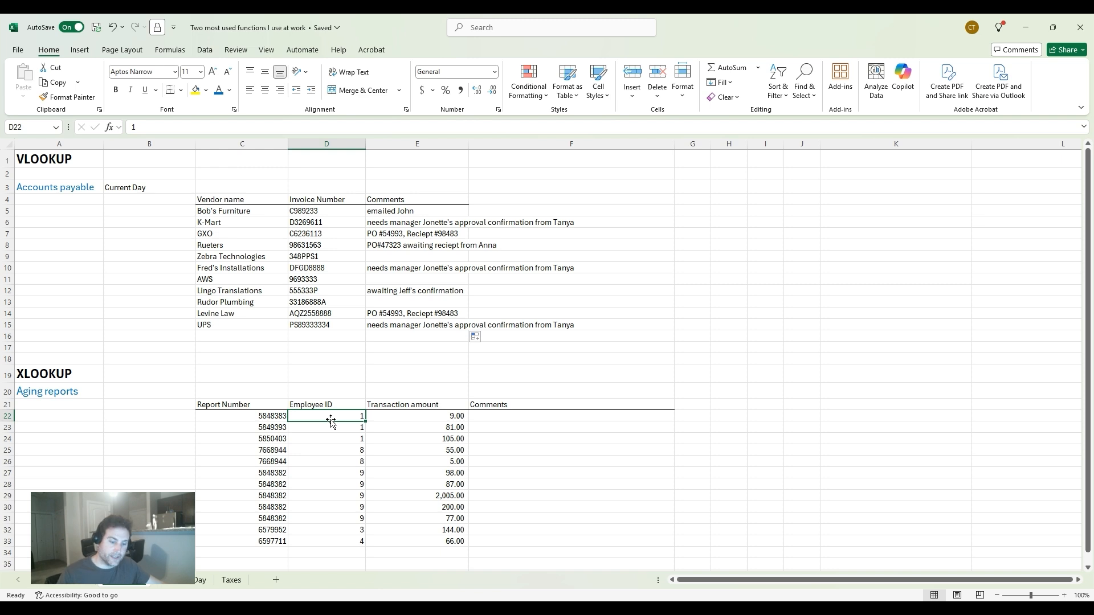
key(Right)
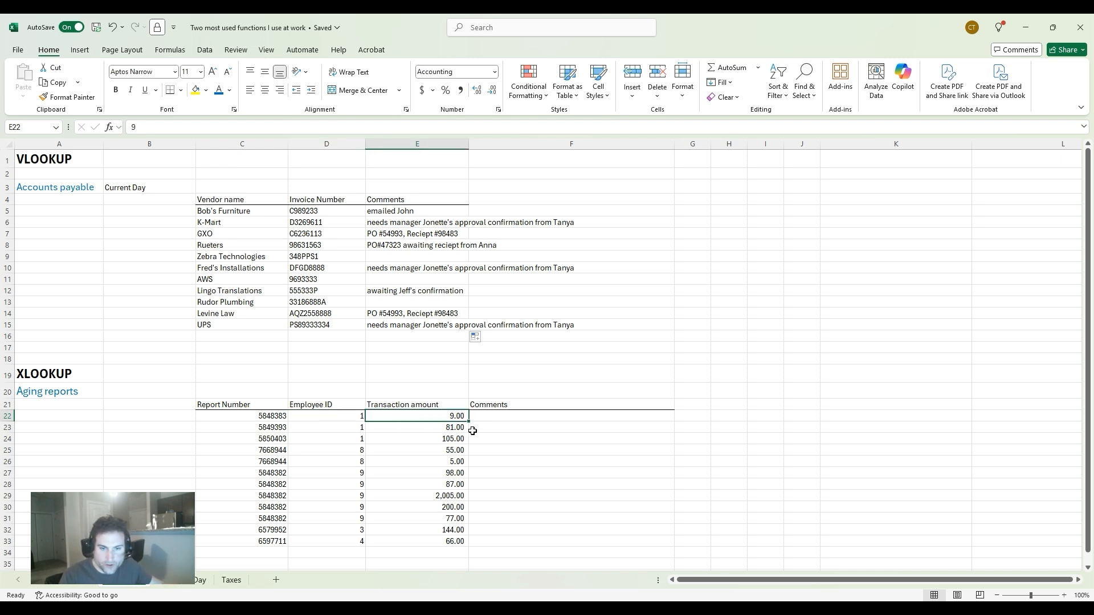
Start an XLOOKUP formula in F22 with the combined employee ID and transaction amount, D22&E22, as the lookup value
click(496, 419)
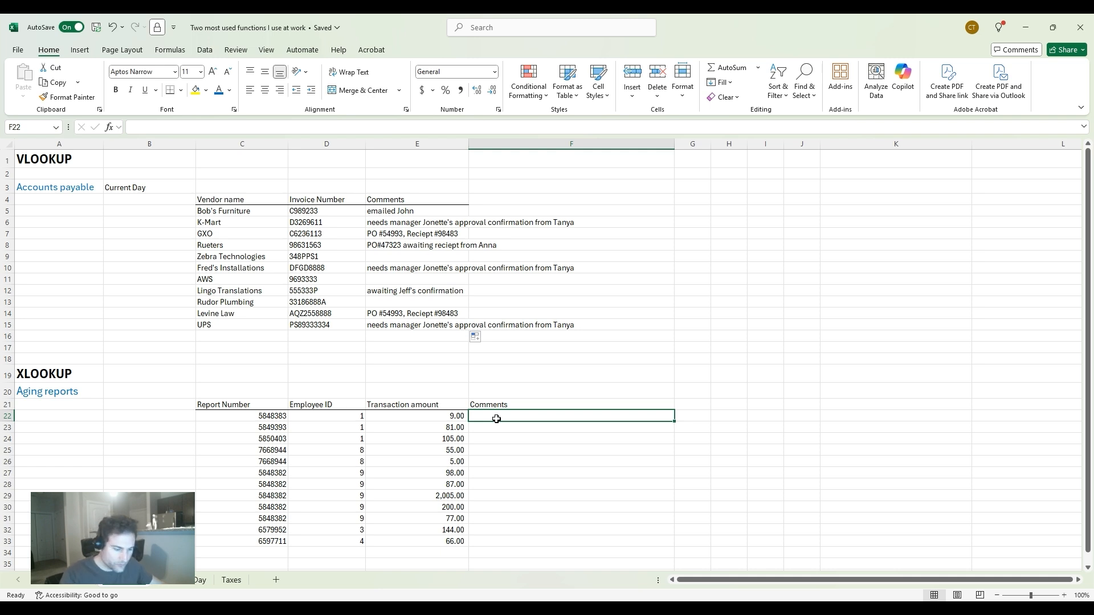
text(=xl)
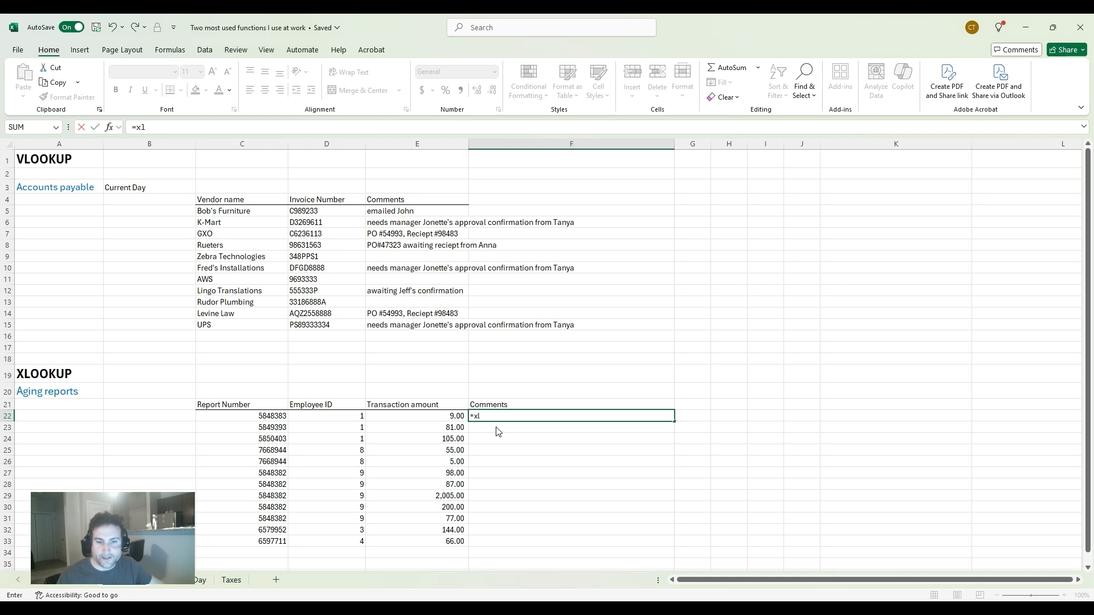
key(Tab)
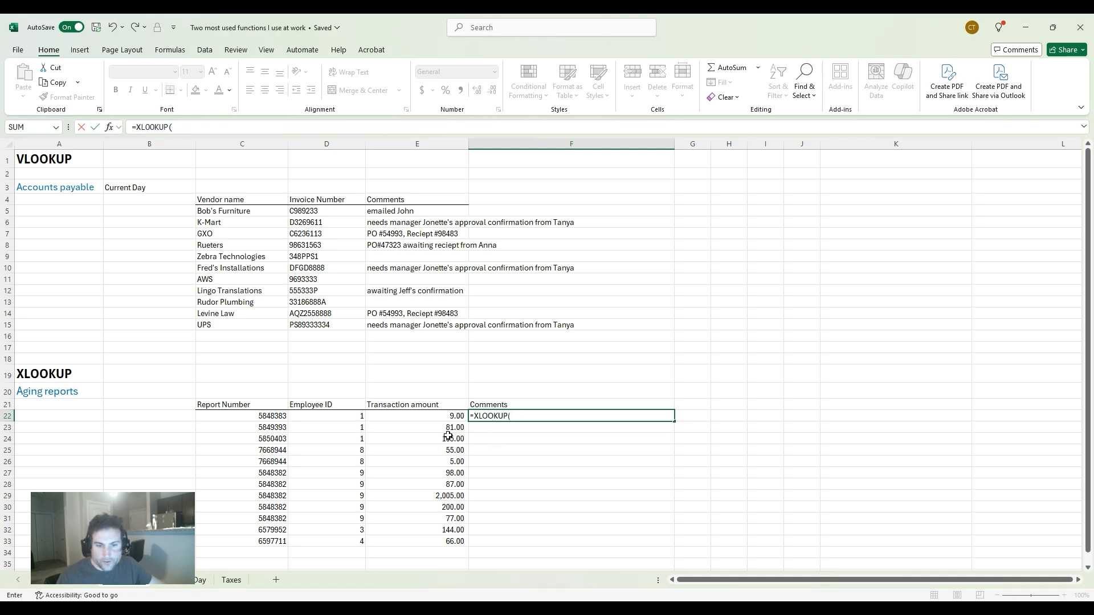
click(324, 417)
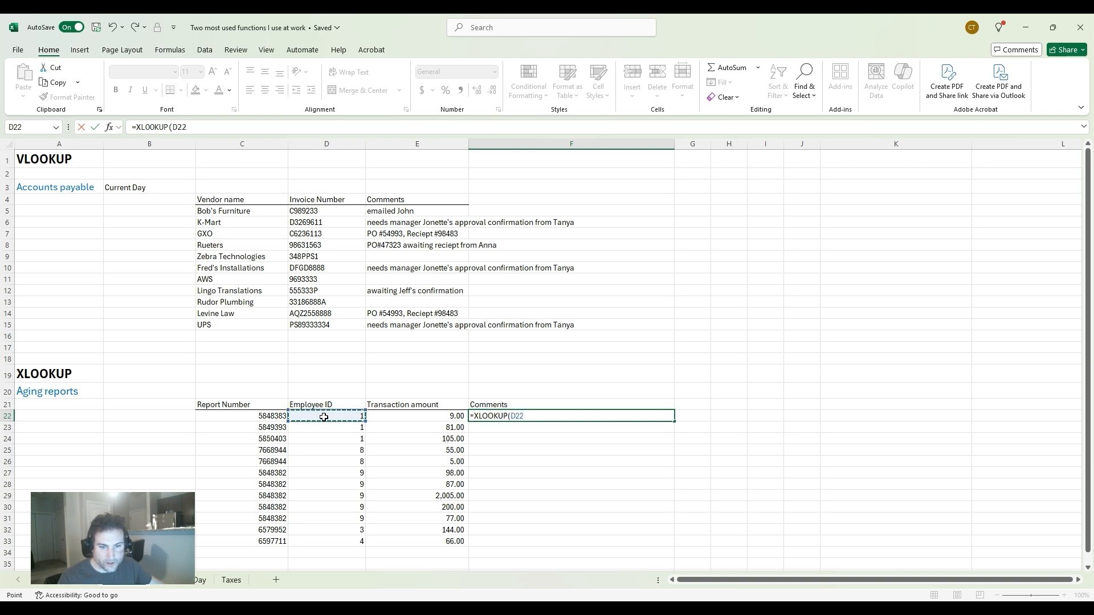
click(208, 130)
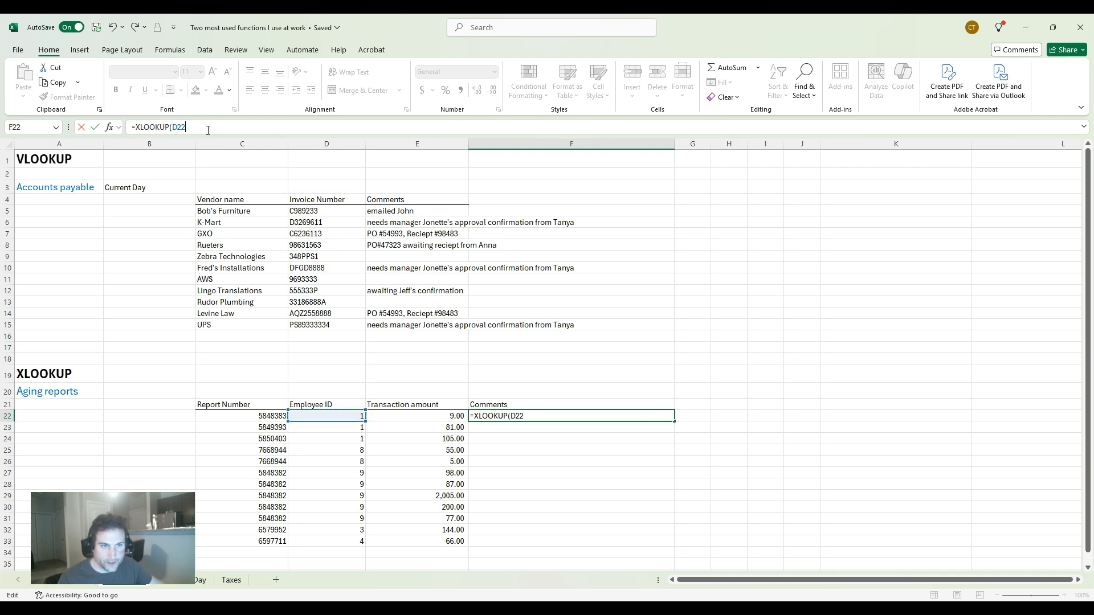
text(&)
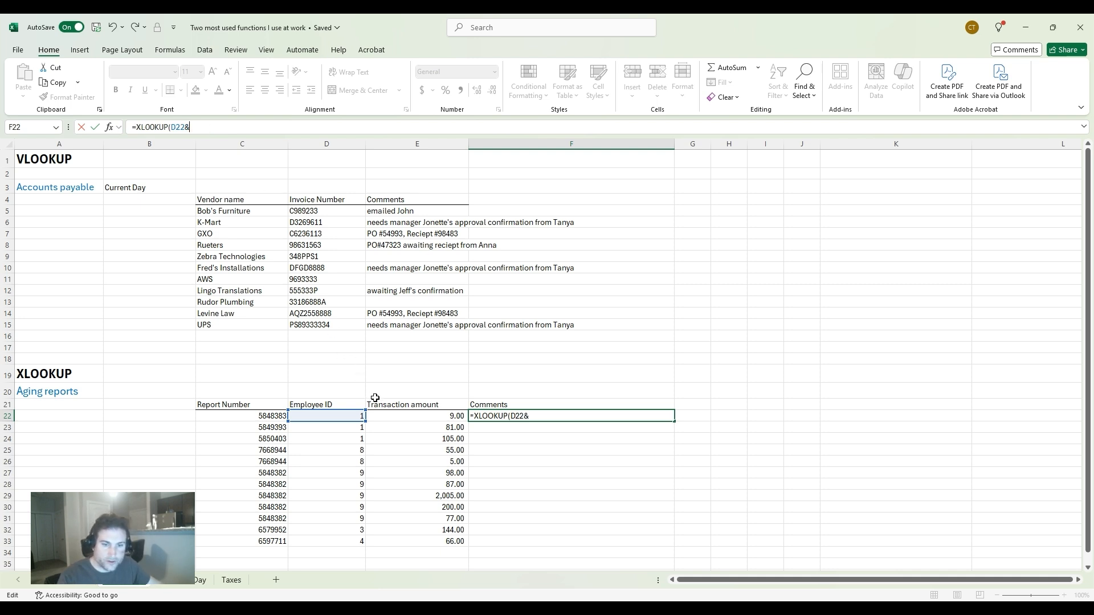
click(388, 416)
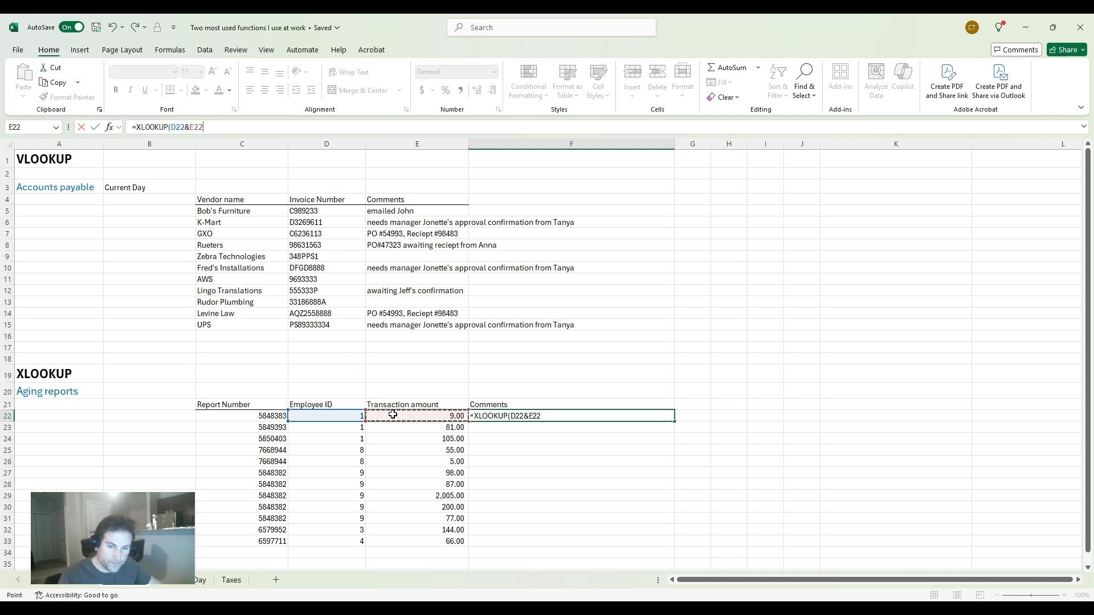
text(,)
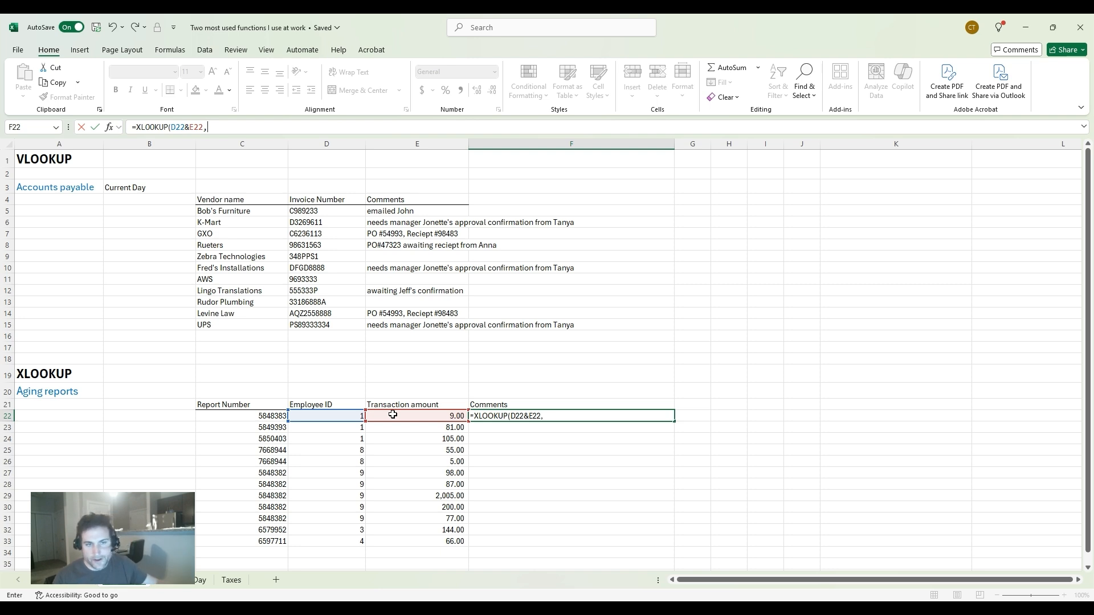
click(567, 416)
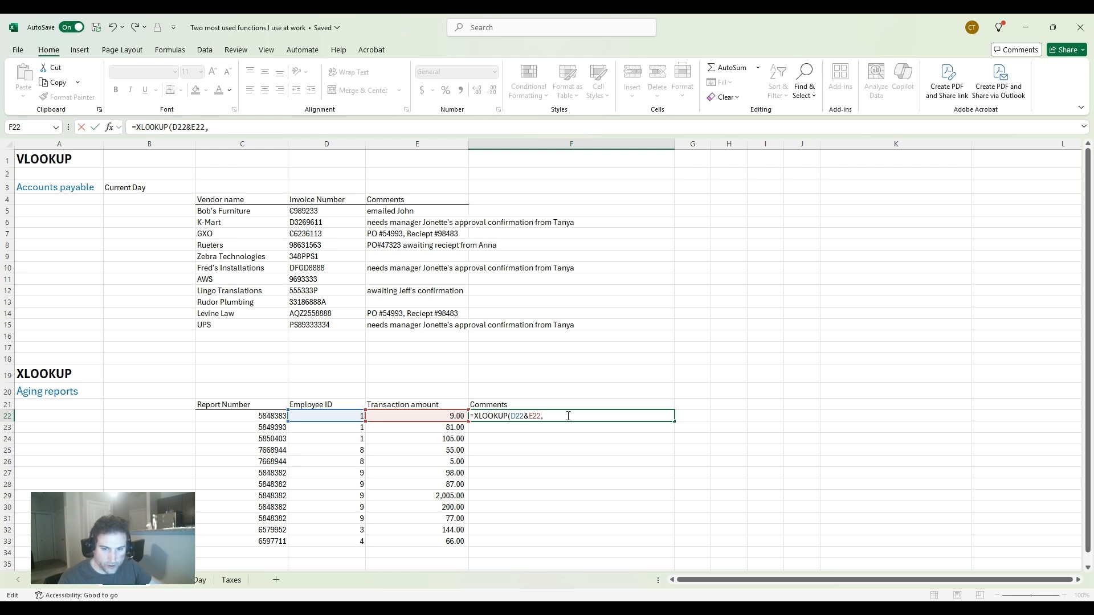
Set the lookup array to the employee IDs on the Previous Day sheet, with locked rows as E$19:E$25
click(180, 583)
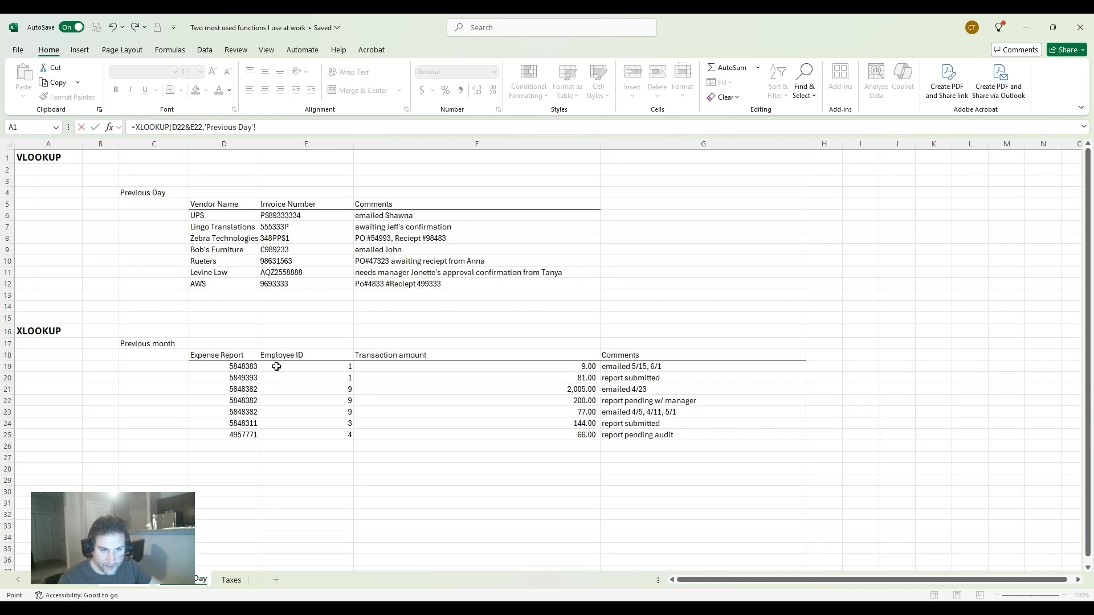
drag(276, 366, 280, 434)
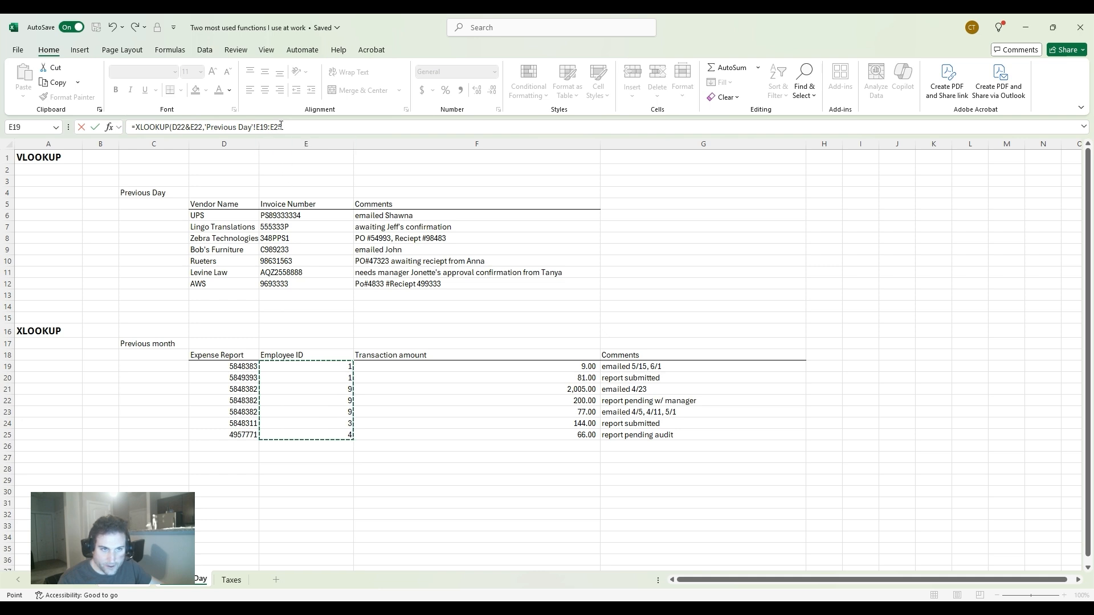
click(262, 126)
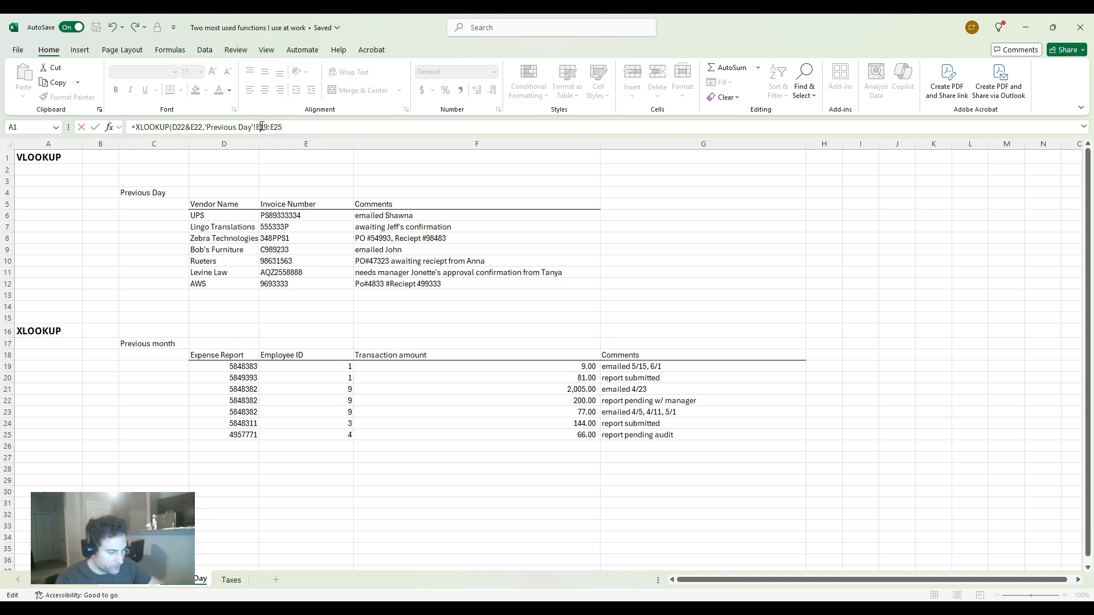
text($)
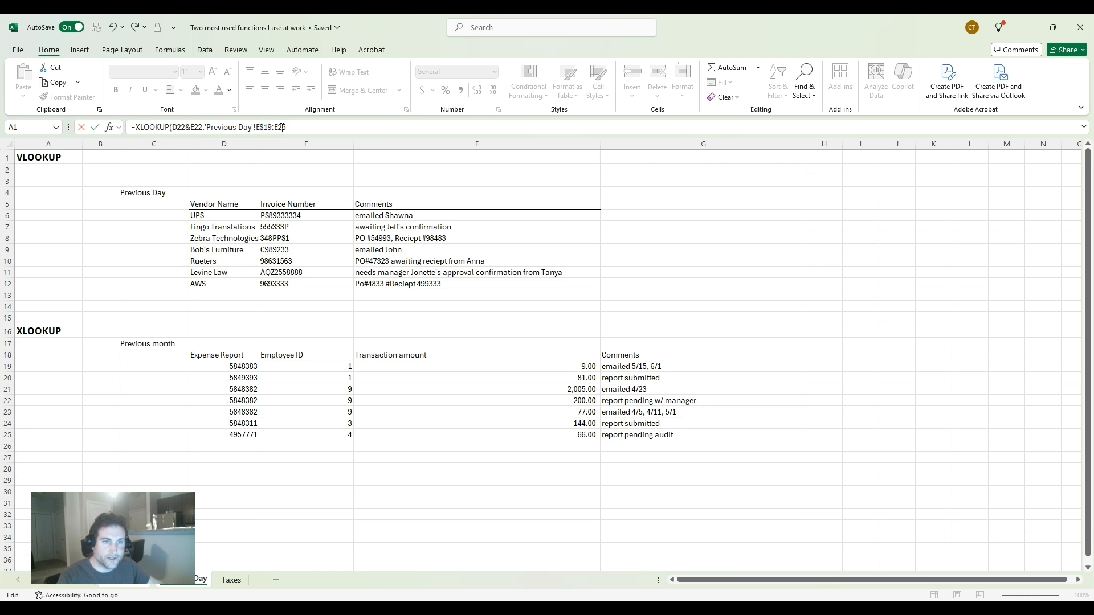
click(281, 127)
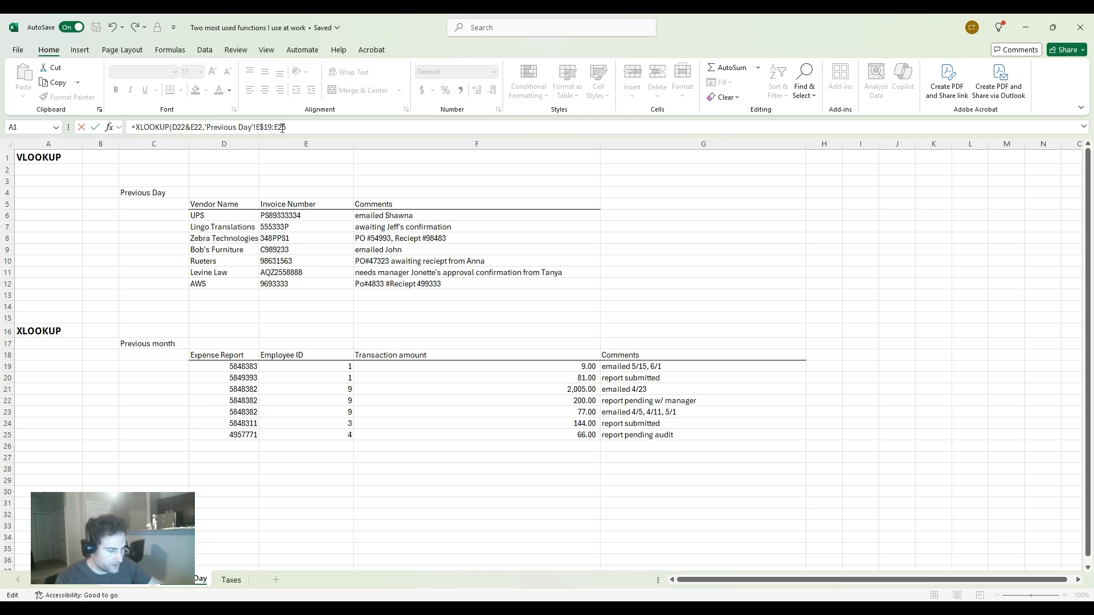
text($25)
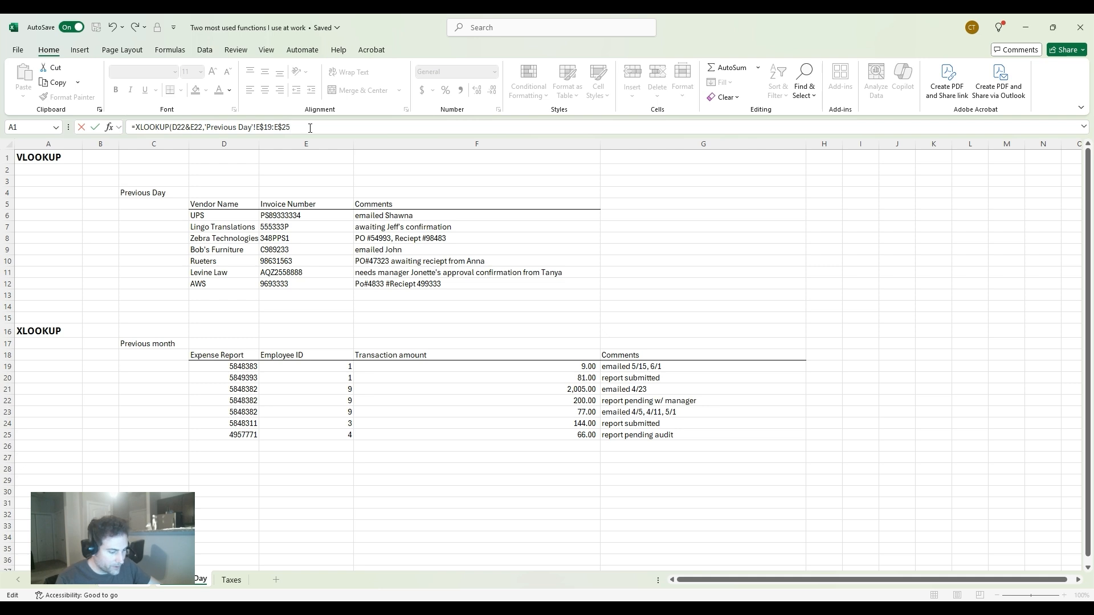
Join the Previous Day transaction amounts to the lookup array with &, using locked rows F$19:F$25
text(&)
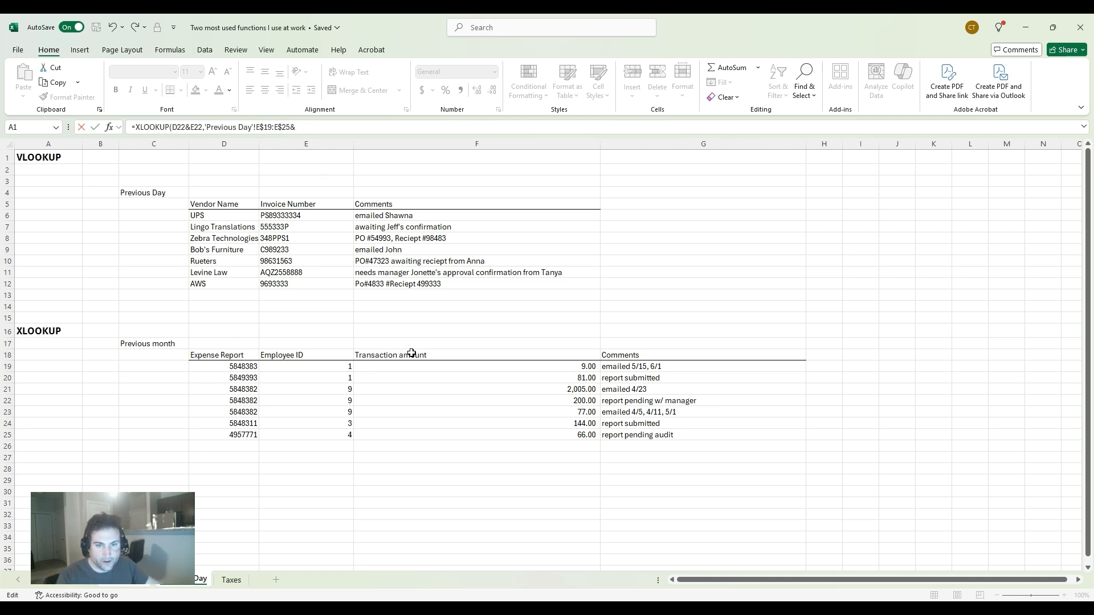
click(513, 371)
drag(512, 371, 512, 435)
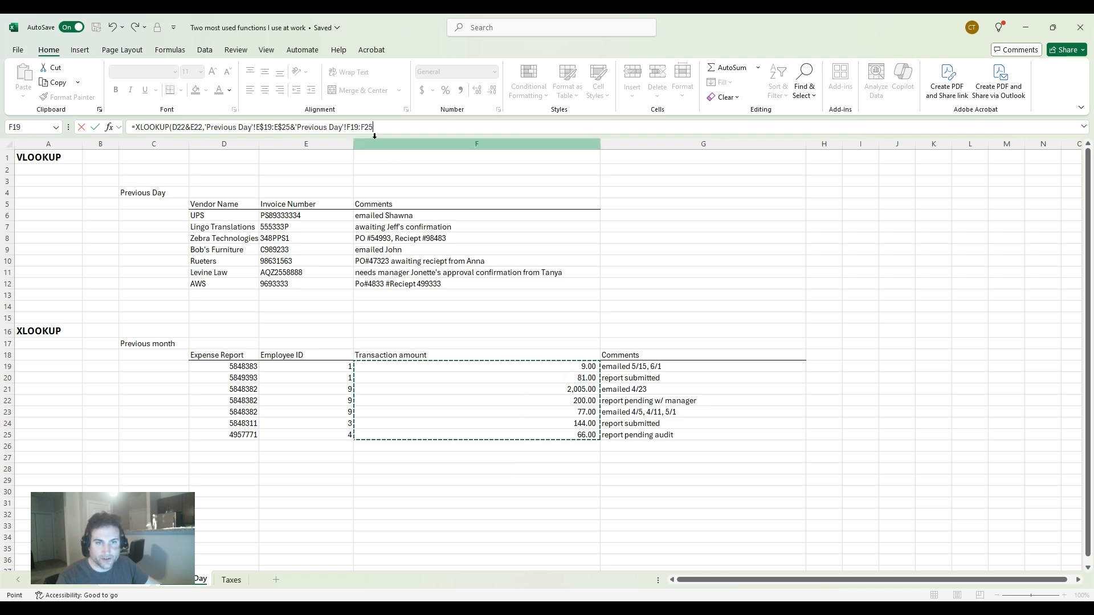
click(352, 126)
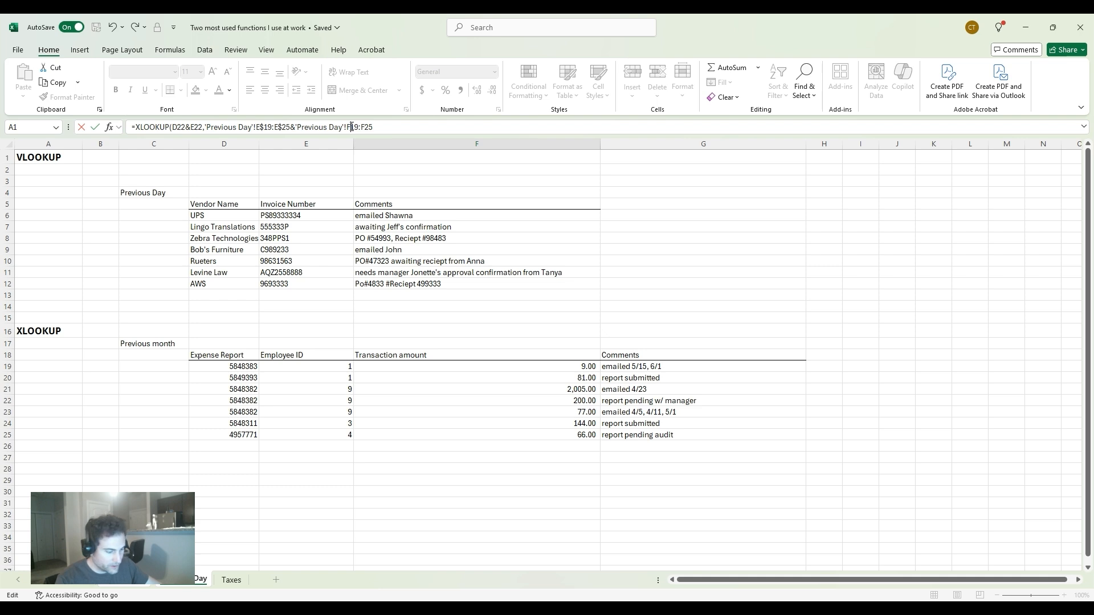
text($)
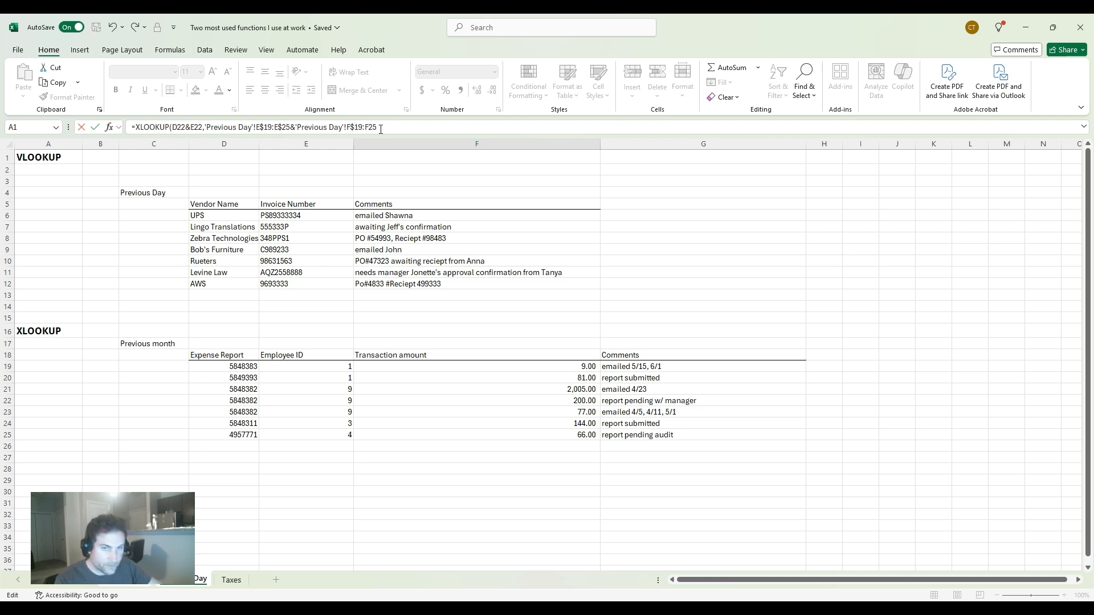
text($)
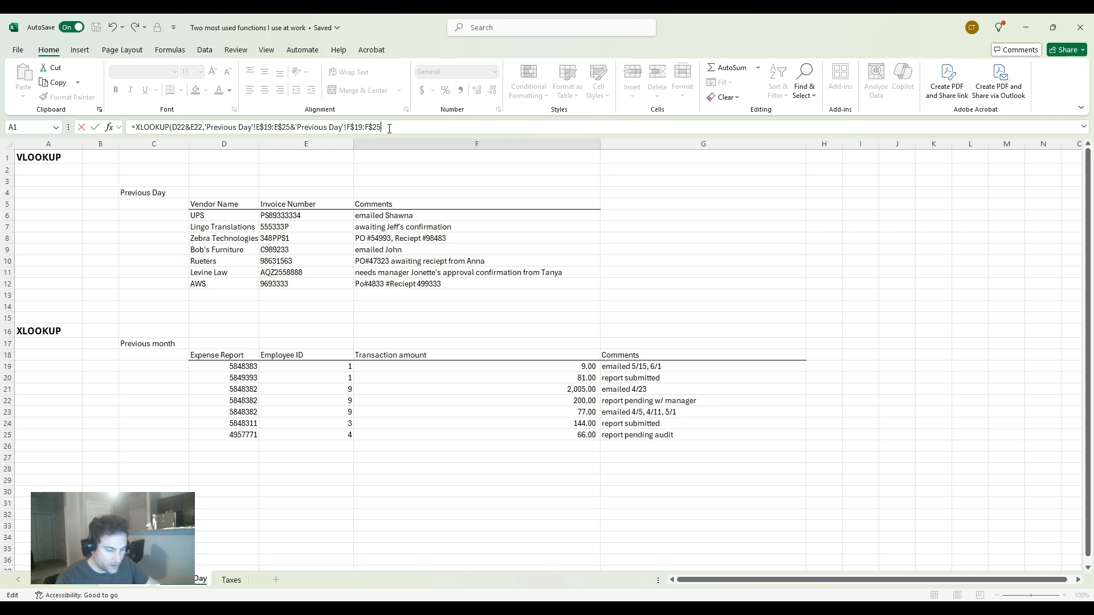
text(,)
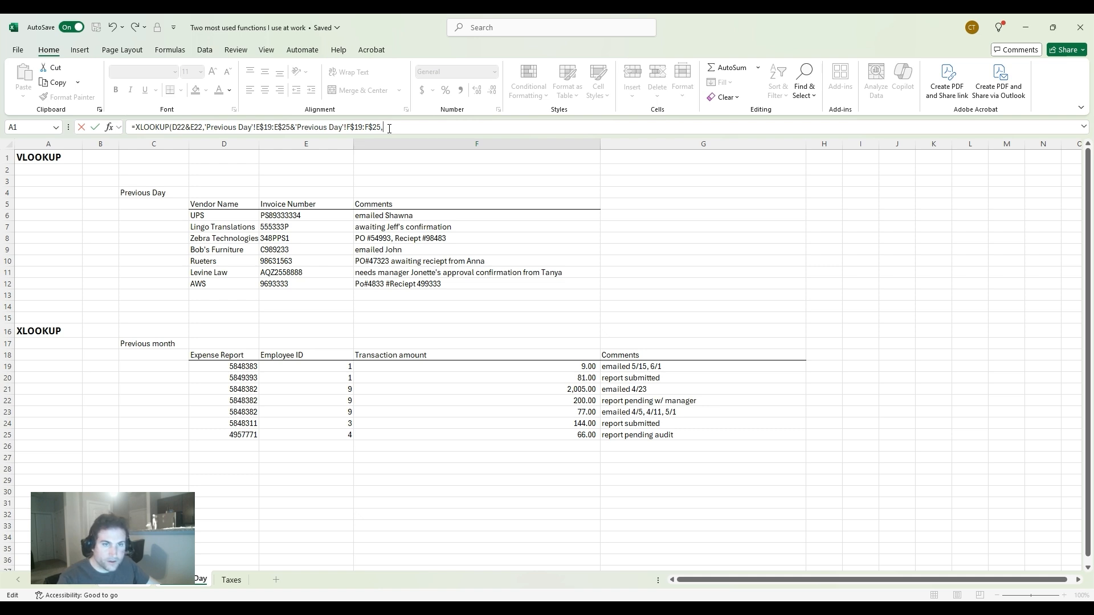
Set the return array to the previous month's comments on the Previous Day sheet, with locked rows as G$19:G$25
click(619, 368)
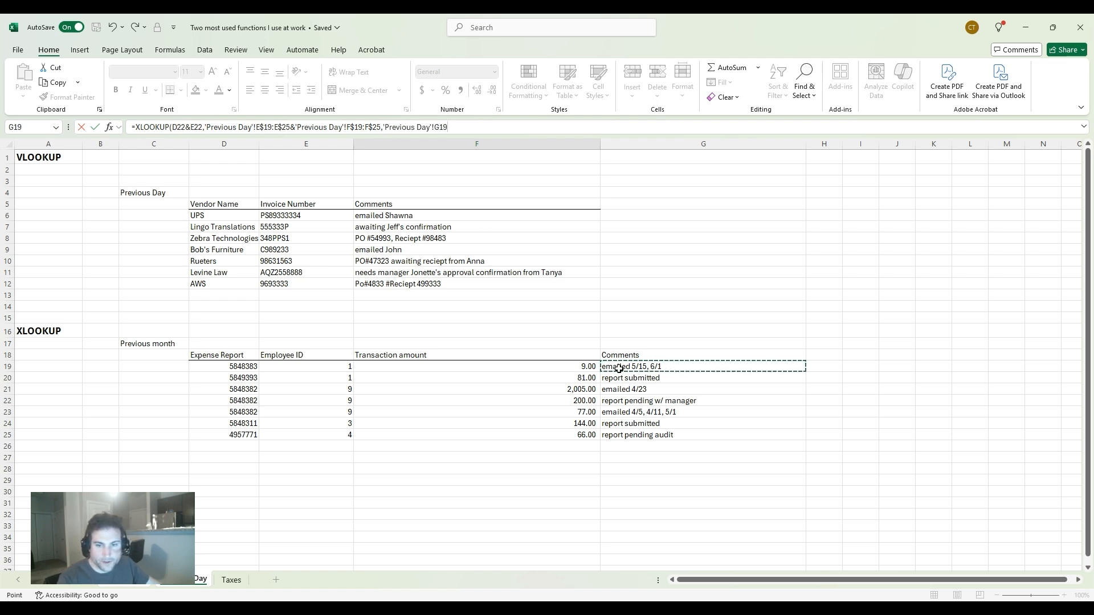
drag(619, 369, 622, 431)
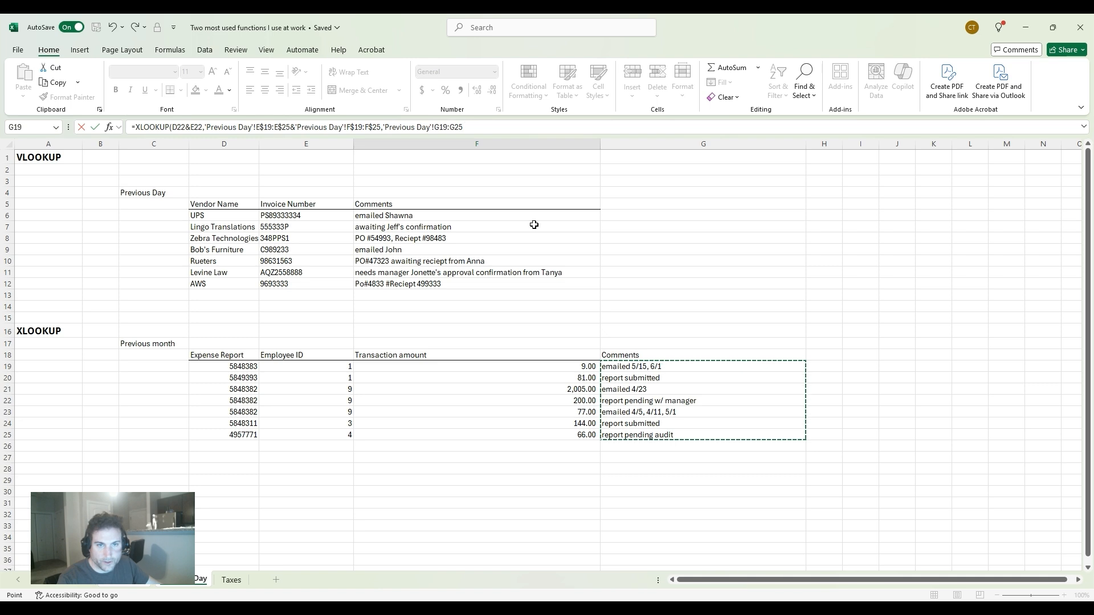
click(439, 126)
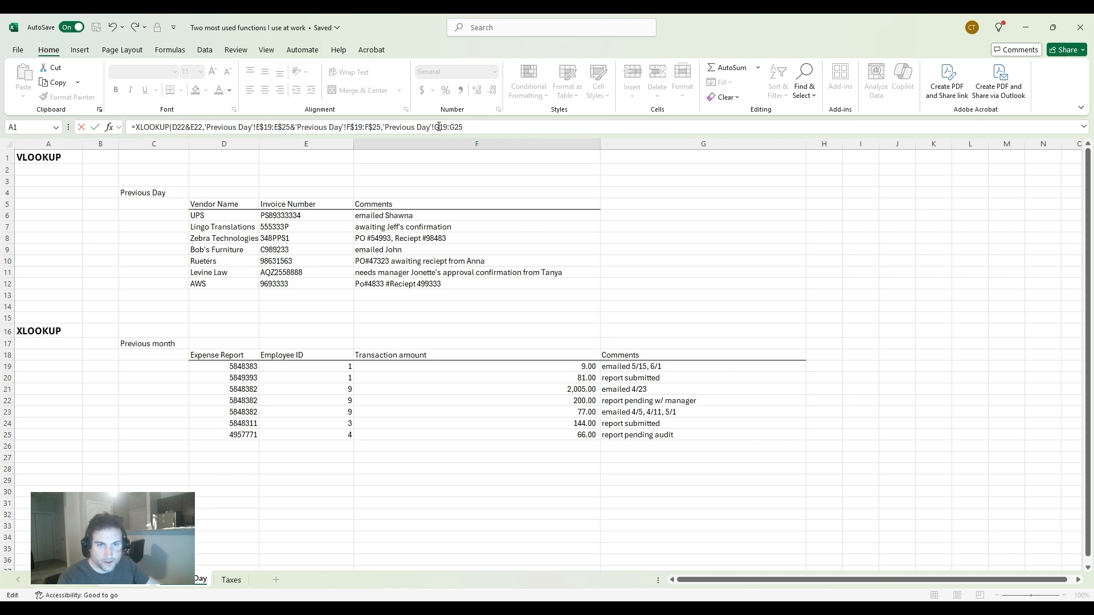
text($)
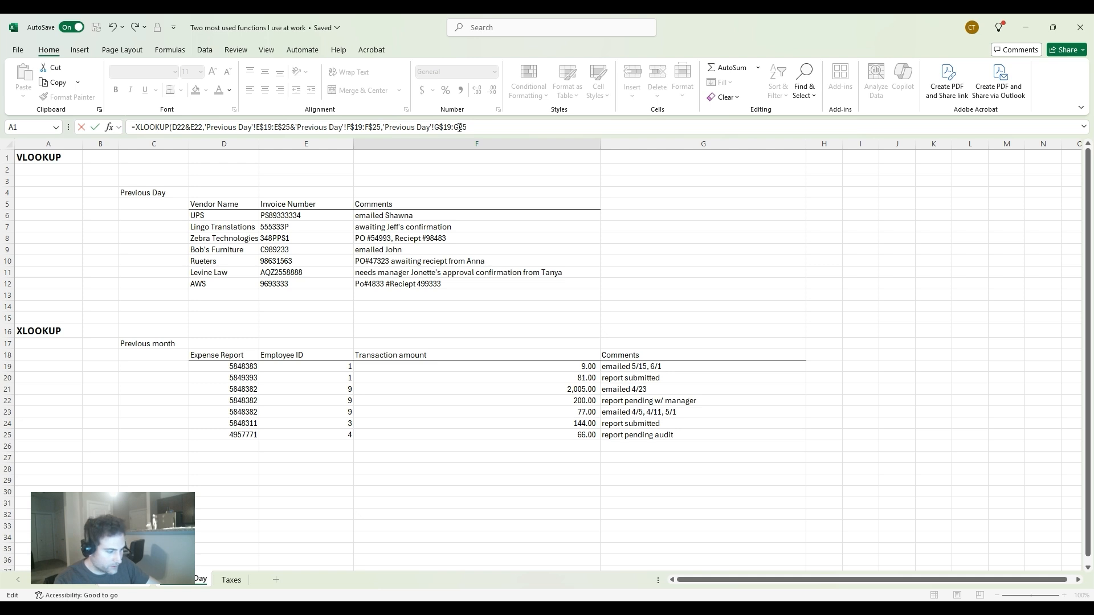
click(461, 127)
text($)
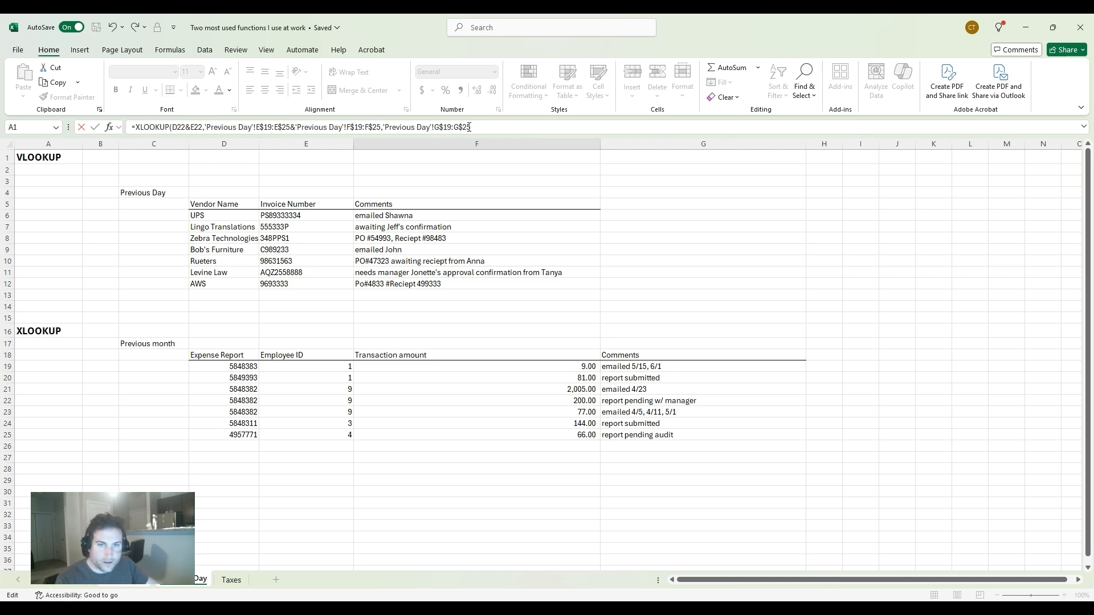
Add an empty string "" as the if-not-found value and enter the completed XLOOKUP formula
click(480, 127)
text(,)
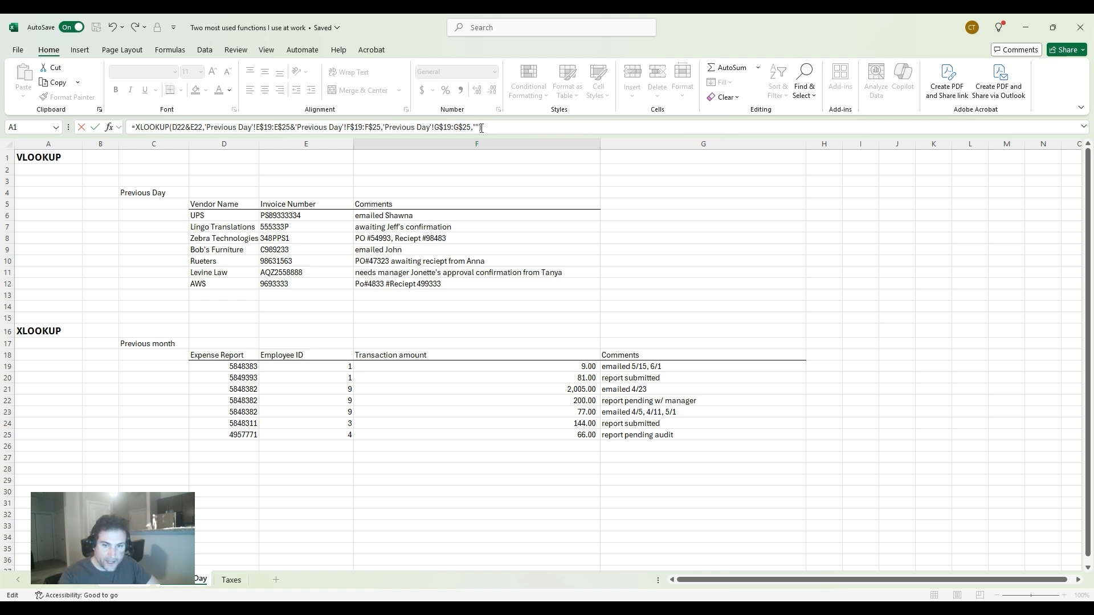
key(Return)
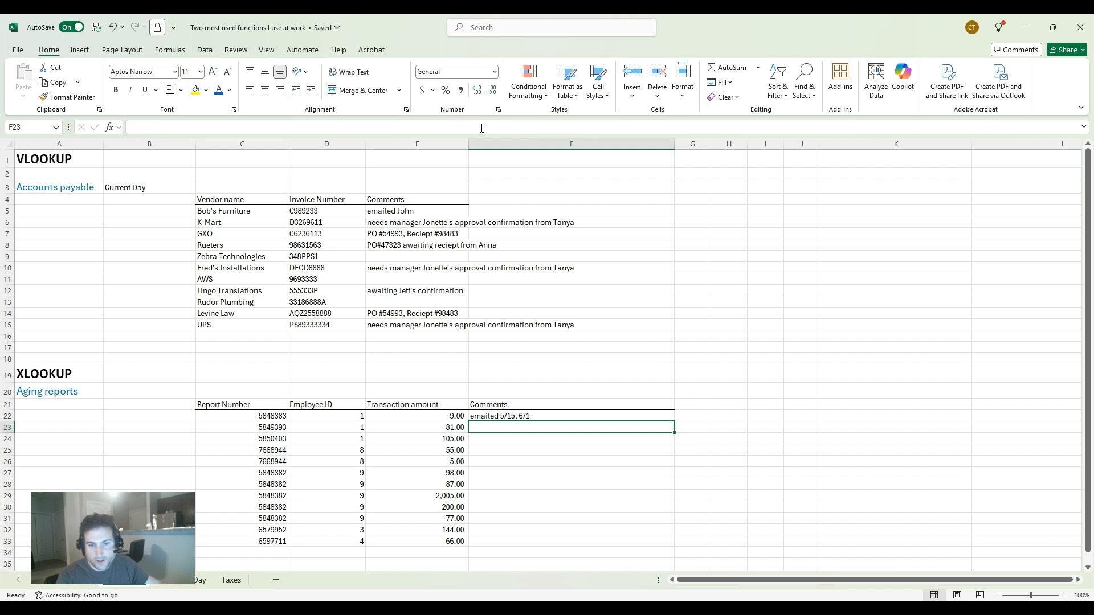
Fill the XLOOKUP formula from F22 down the aging report's Comments column through F33
click(649, 415)
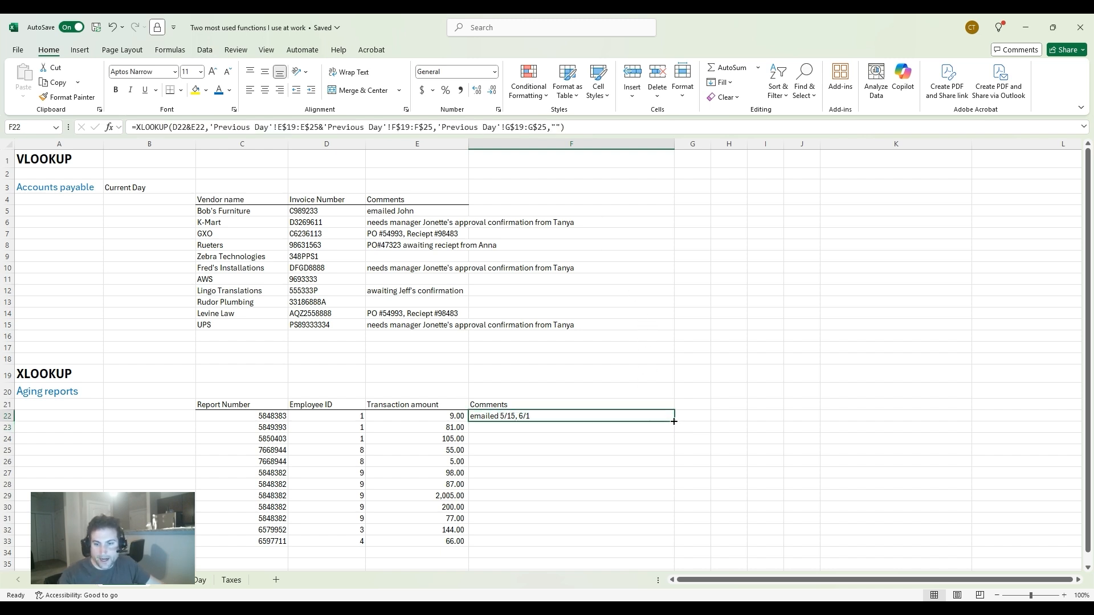
drag(674, 421, 674, 431)
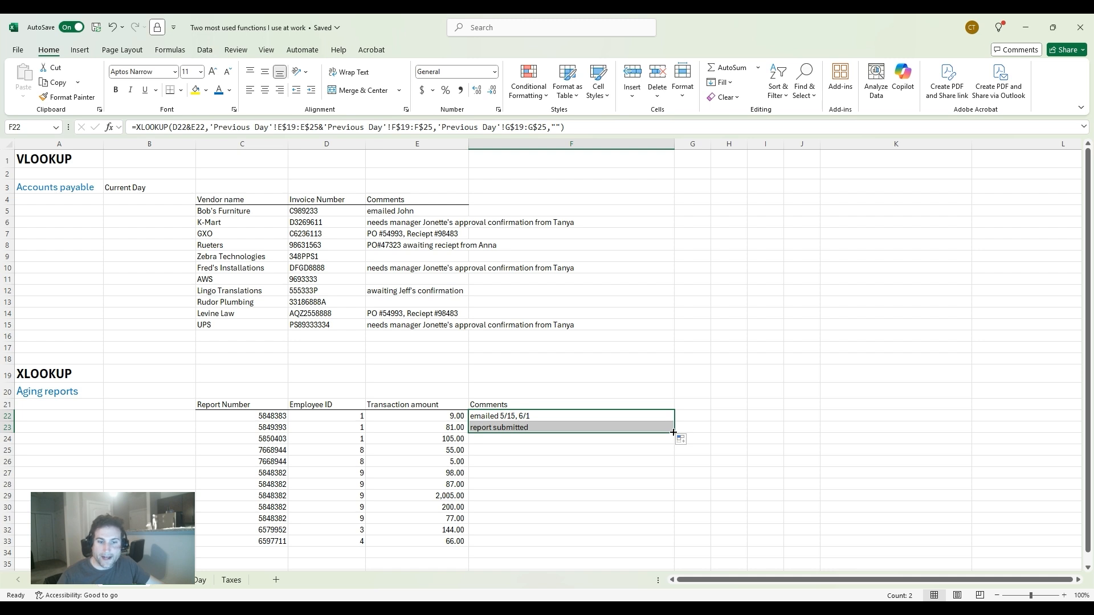
drag(673, 433, 664, 543)
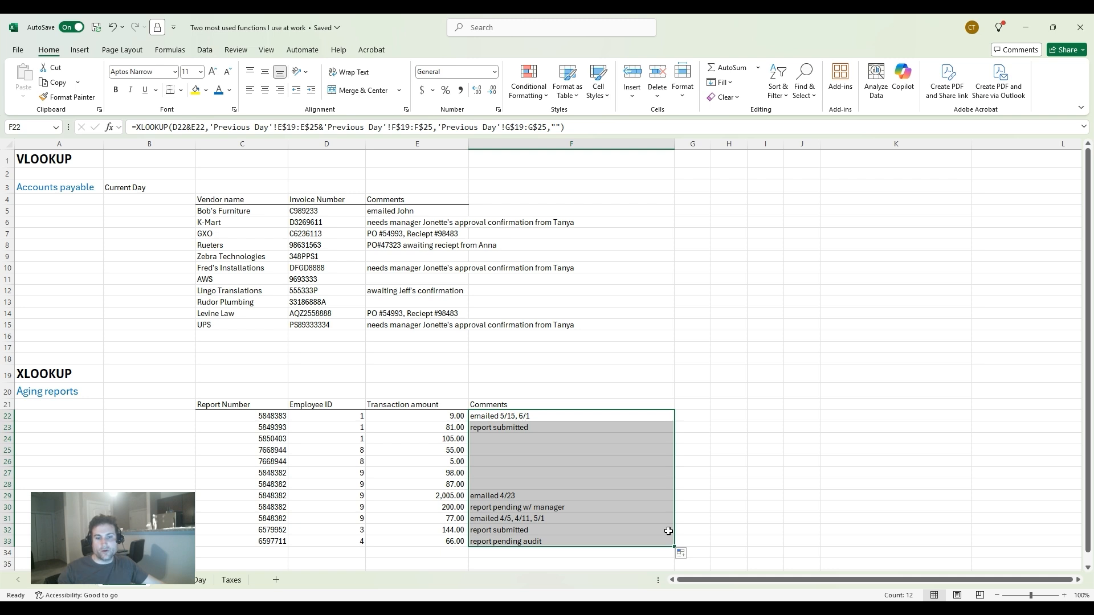
click(668, 531)
scroll(671, 497, down, 1)
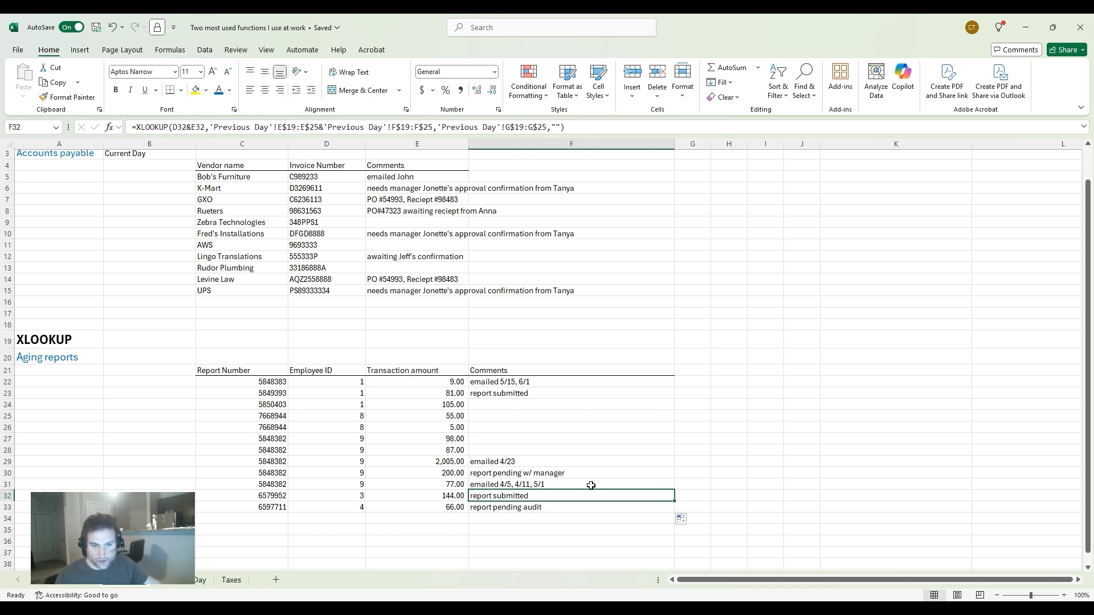
Examine the returned comments in the aging report against each row's employee ID and transaction amount
click(501, 394)
click(500, 383)
click(512, 403)
click(512, 394)
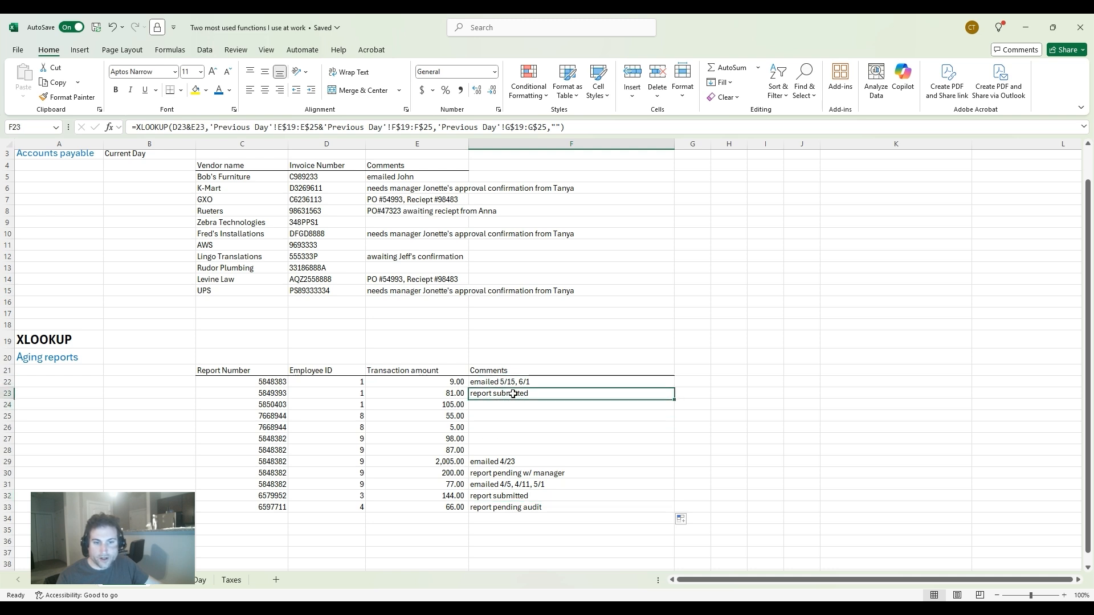
key(Up)
key(Left)
key(Left)
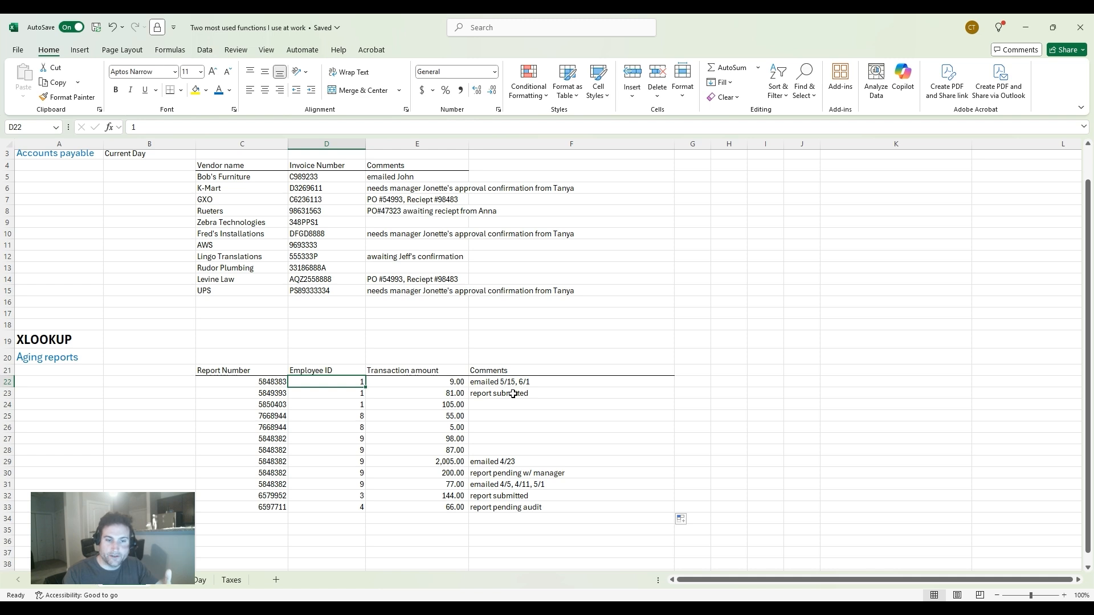
key(Right)
key(Down)
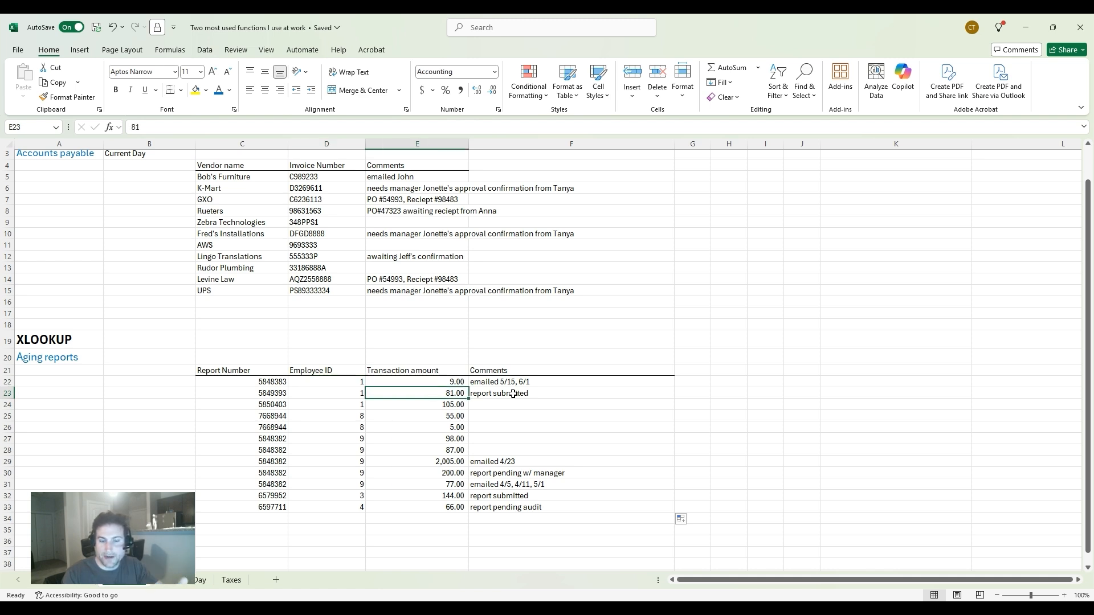
key(Right)
key(Right)
key(Left)
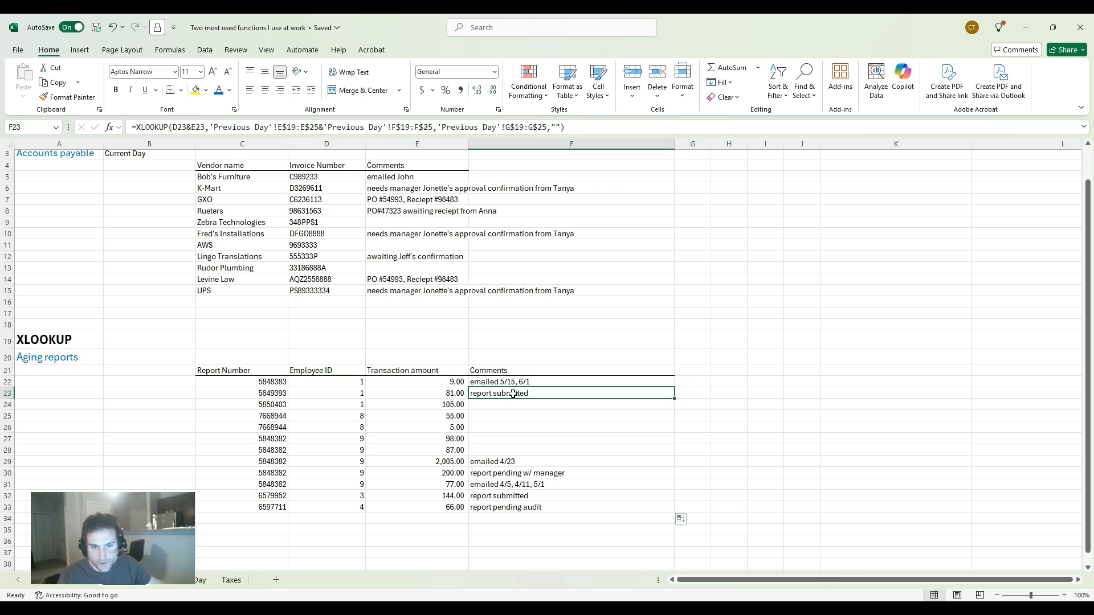
click(513, 405)
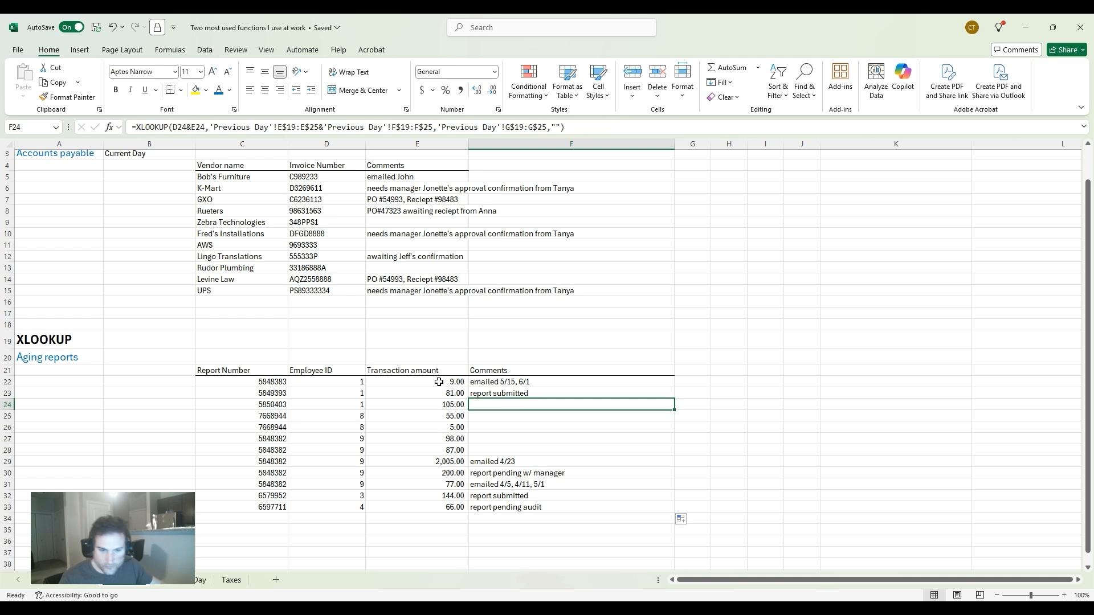
click(523, 440)
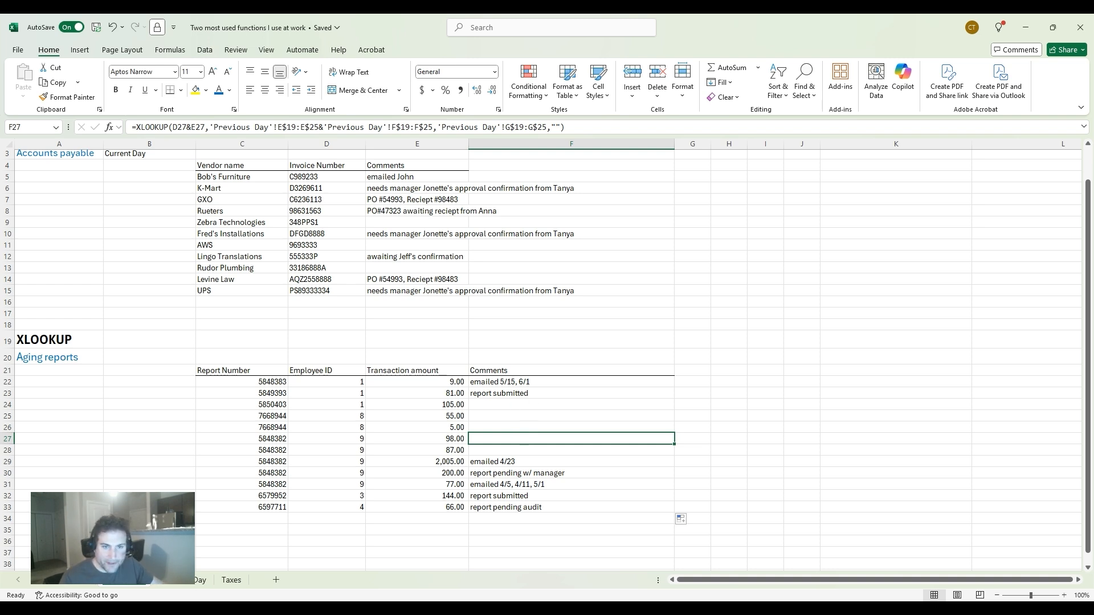
Switch to the Taxes sheet and examine the transactions' vendors, amounts and expense categories
click(231, 580)
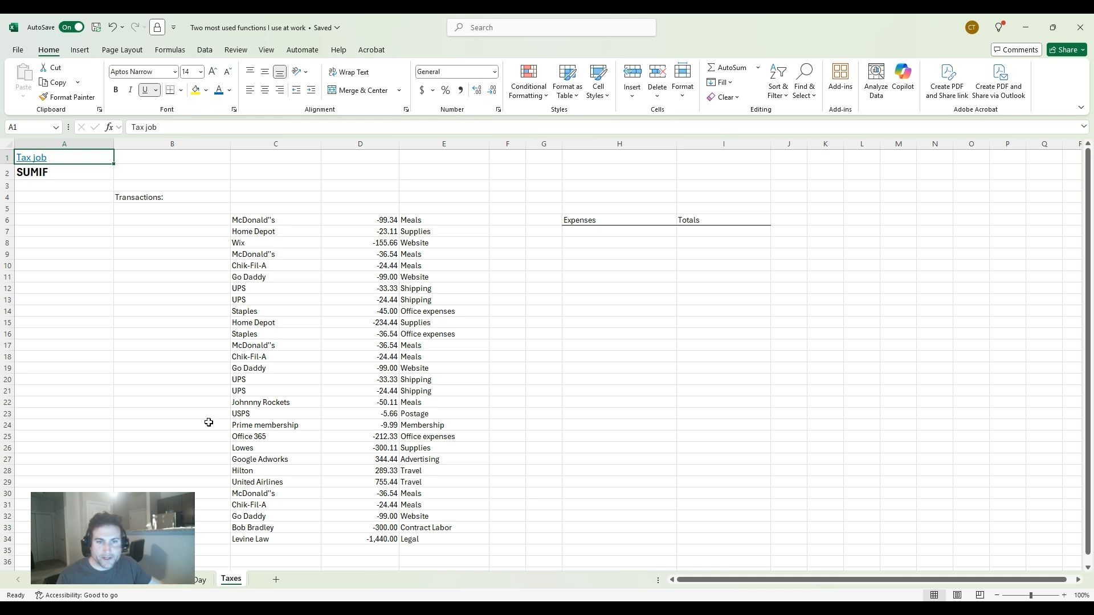
click(334, 251)
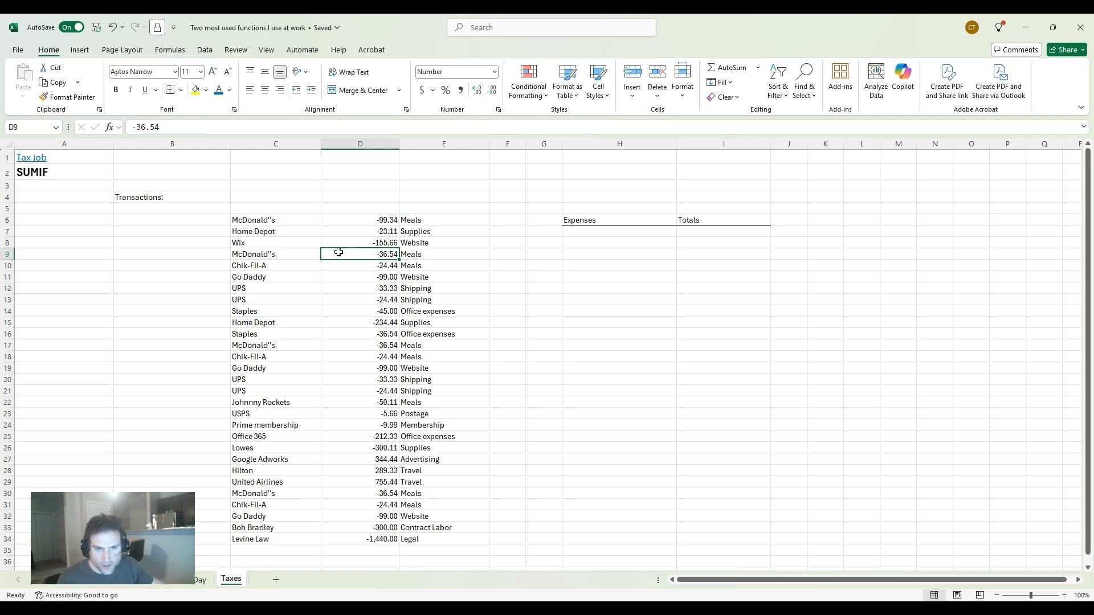
click(432, 313)
click(394, 310)
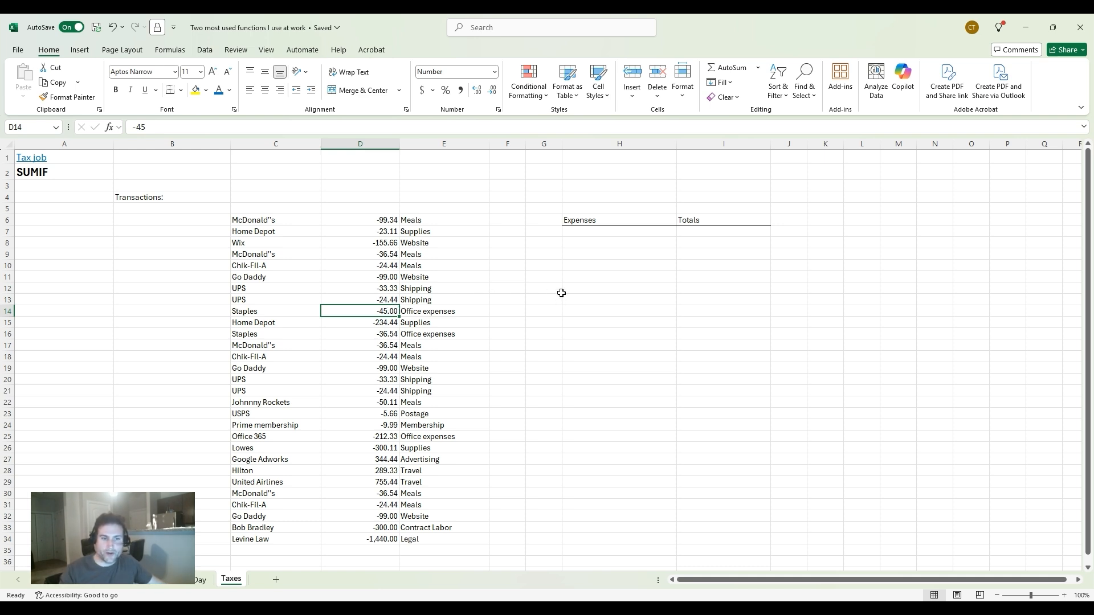
double_click(238, 223)
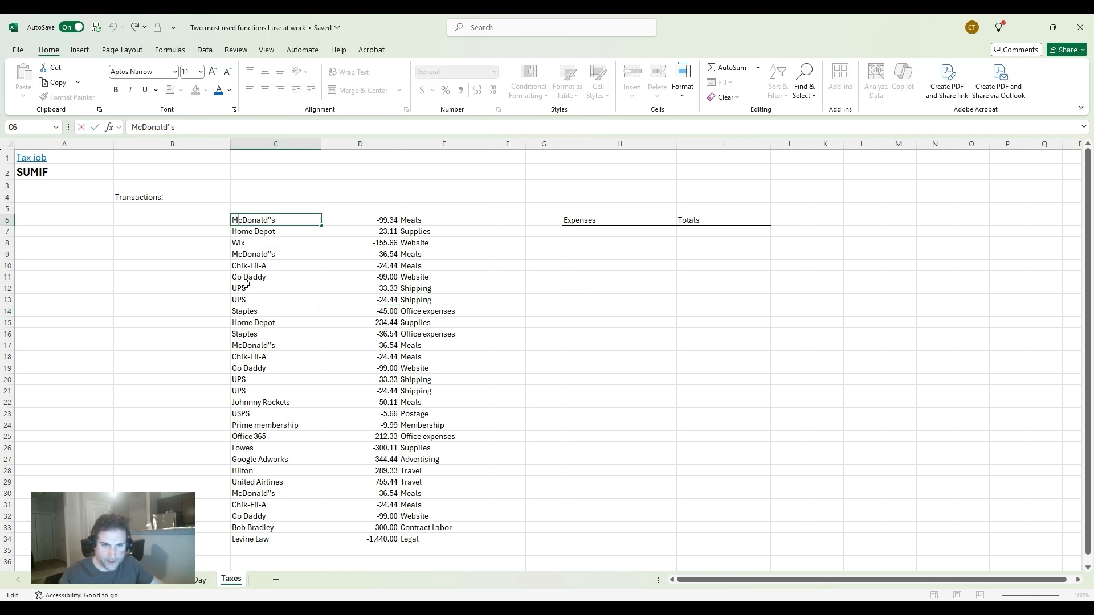
click(355, 236)
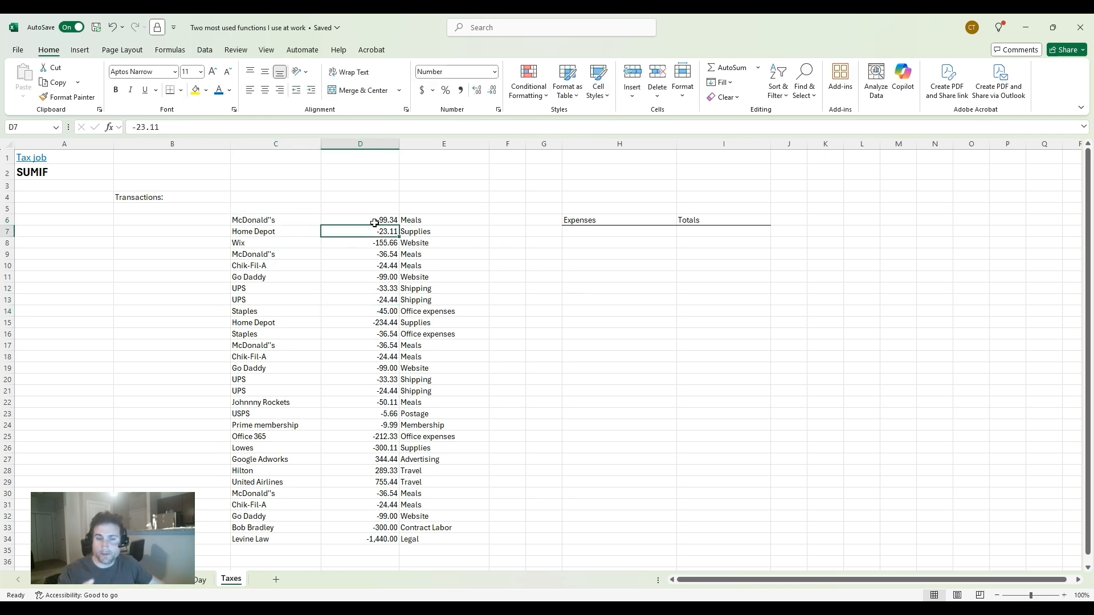
click(374, 223)
click(491, 244)
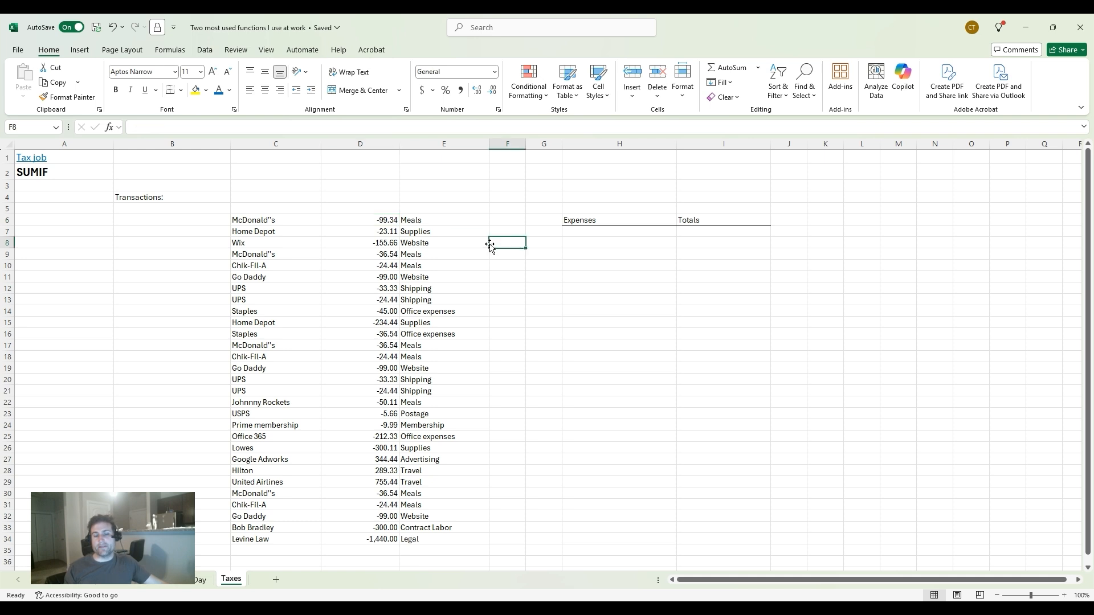
click(455, 220)
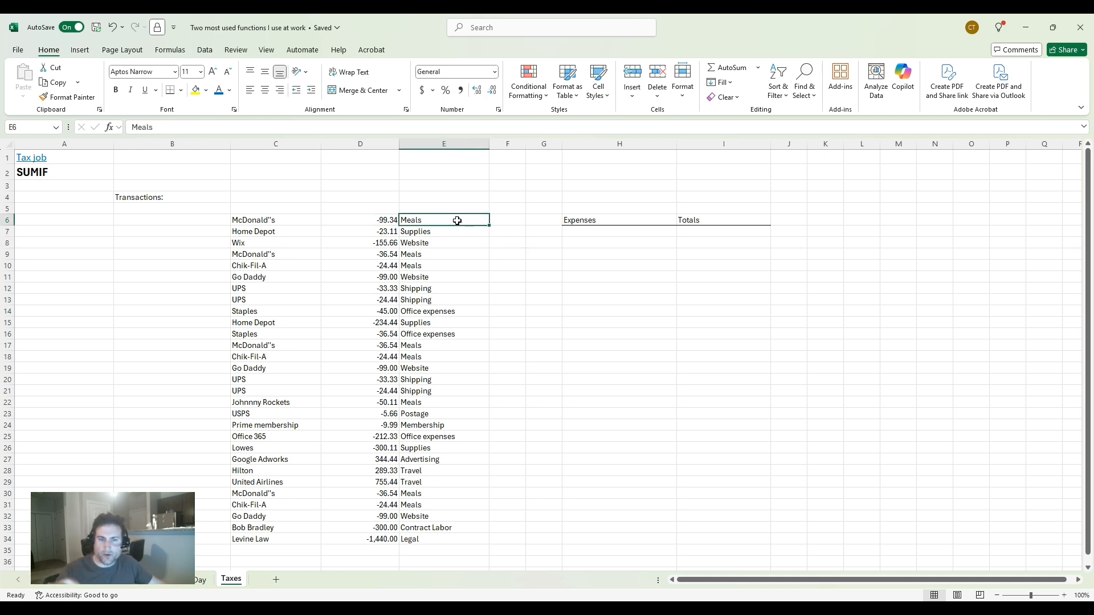
click(443, 252)
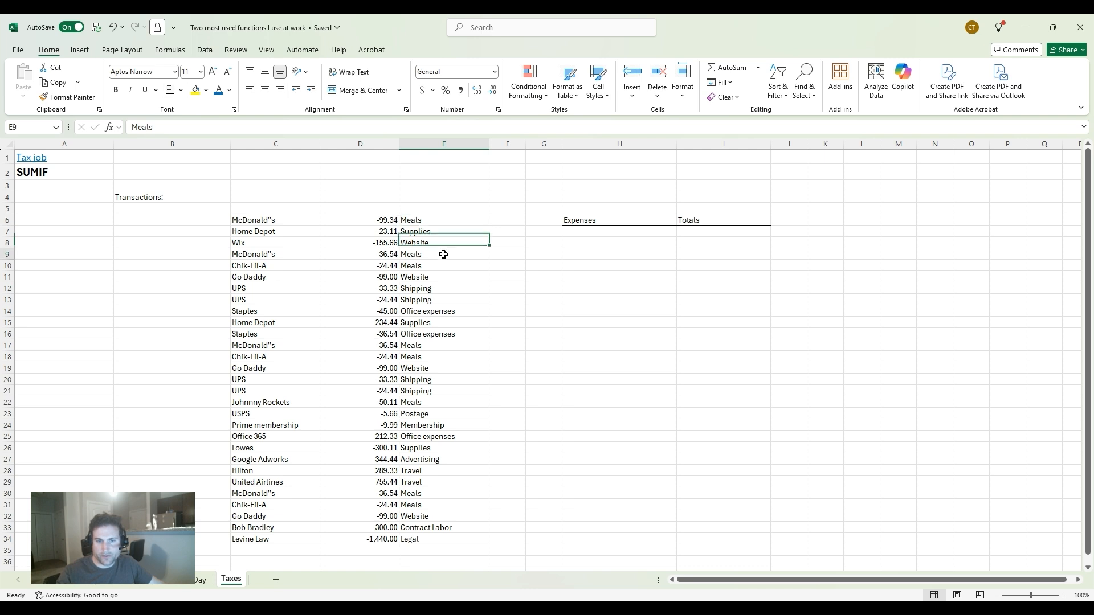
click(445, 287)
click(440, 231)
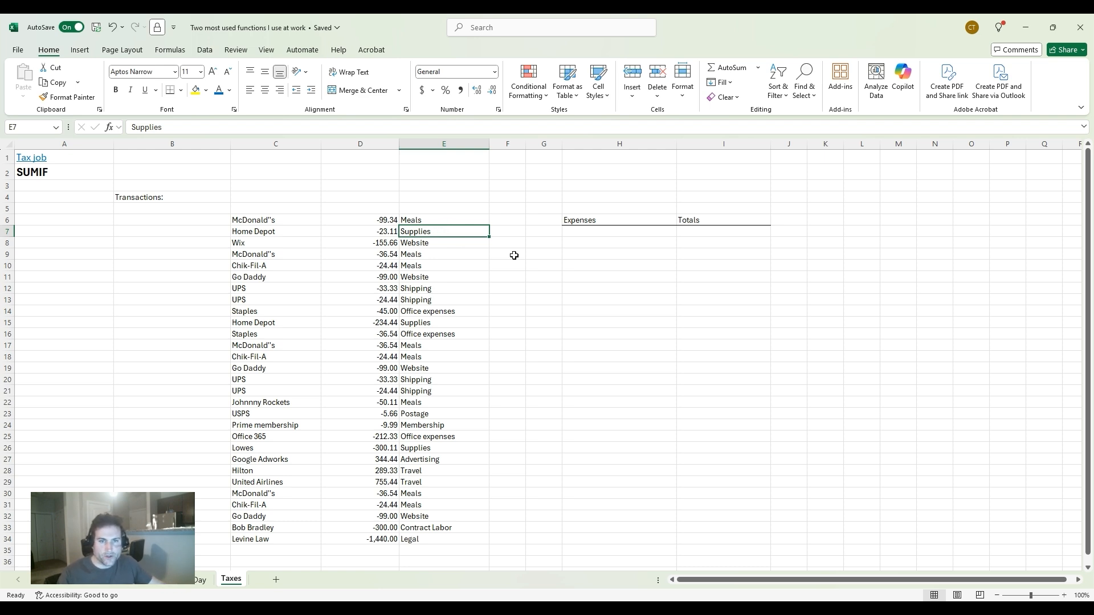
List the distinct expense categories under Expenses by entering =UNIQUE(E6:E34) in H7
click(584, 234)
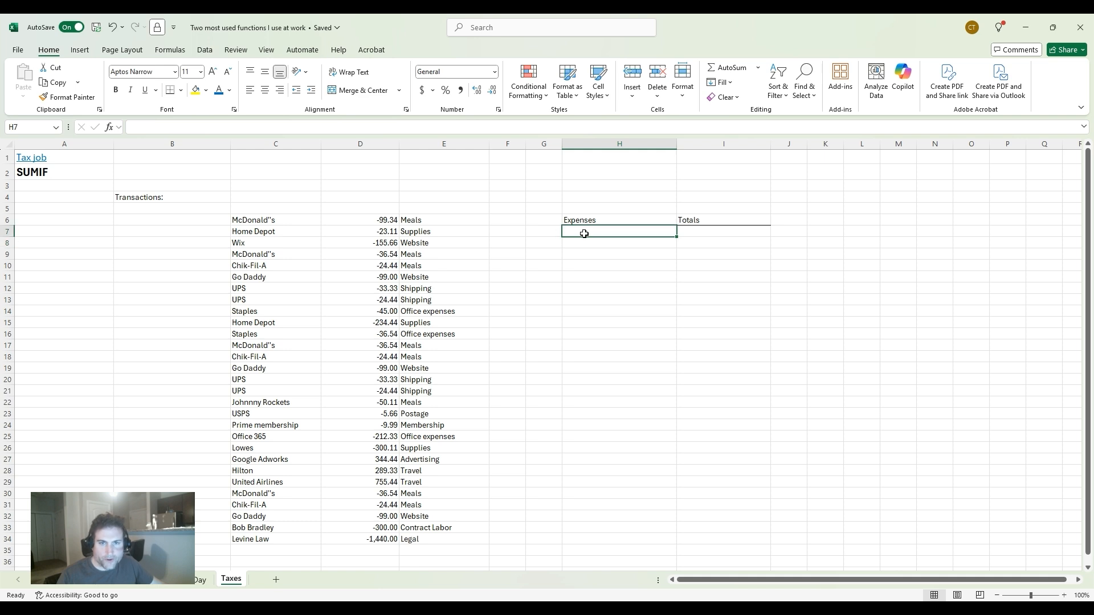
text(=)
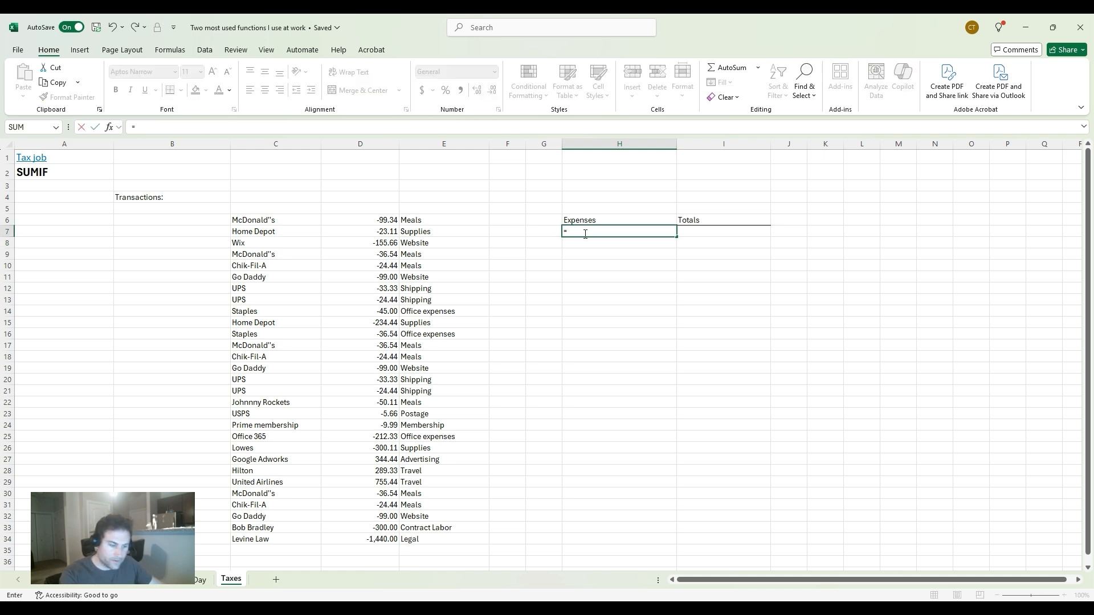
text(un)
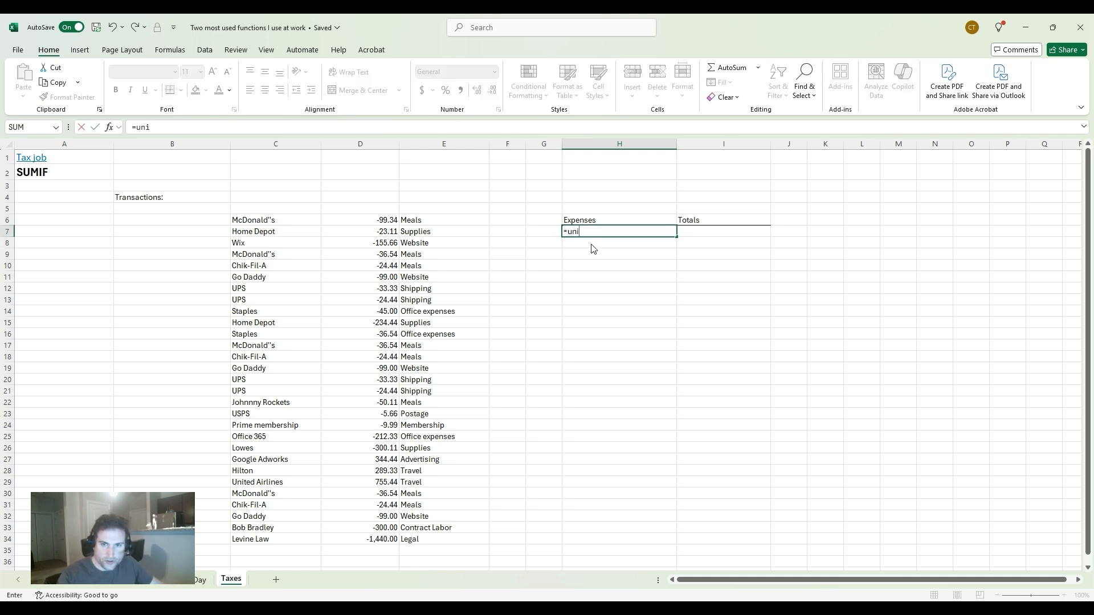
text(i)
key(Tab)
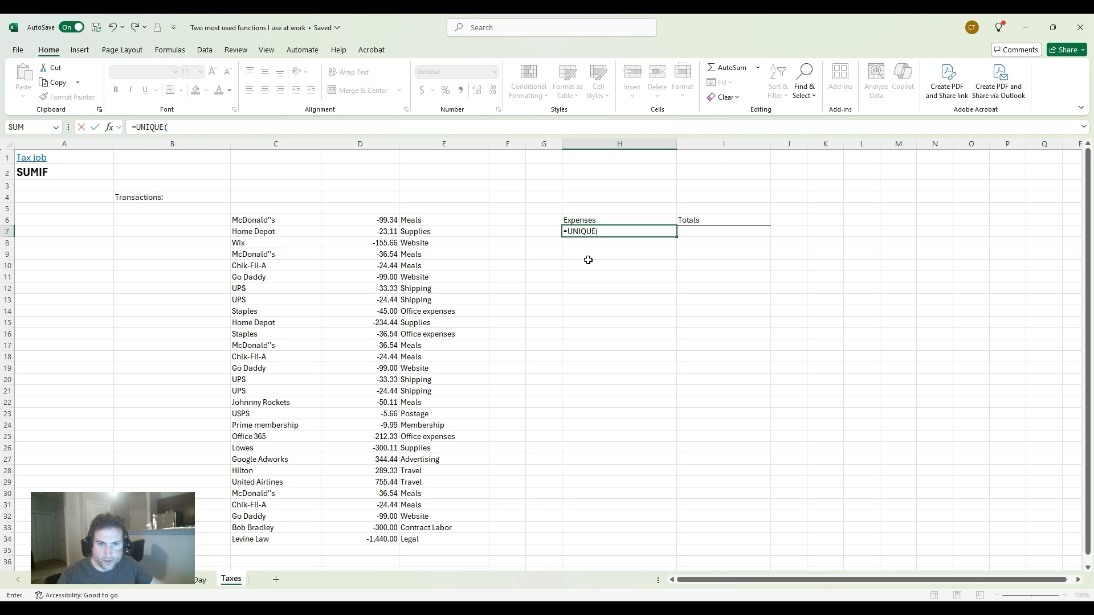
click(374, 220)
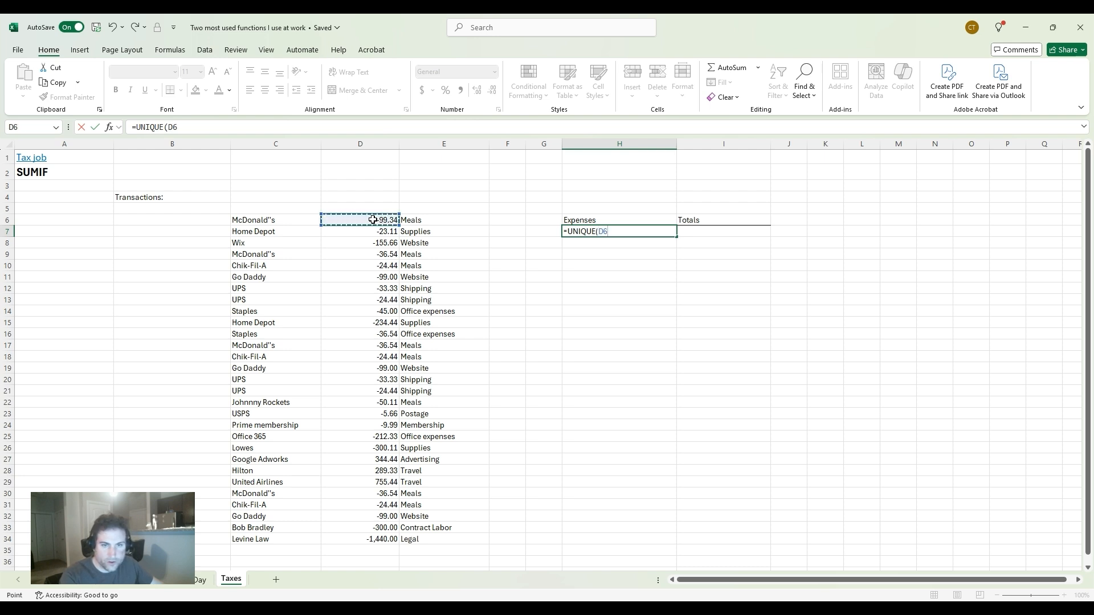
drag(410, 220, 415, 540)
text())
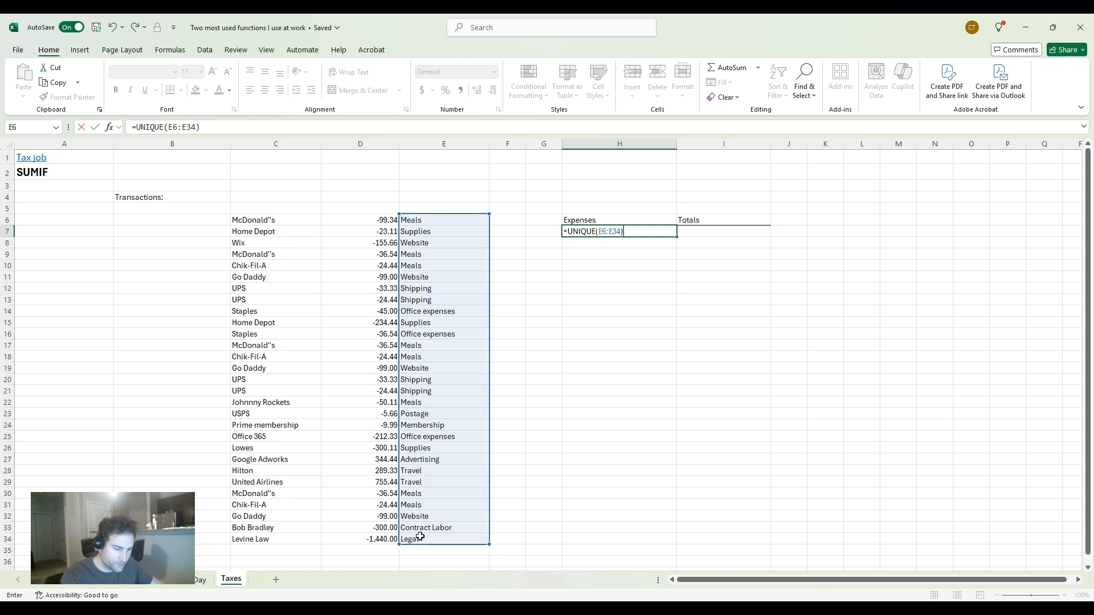
key(Return)
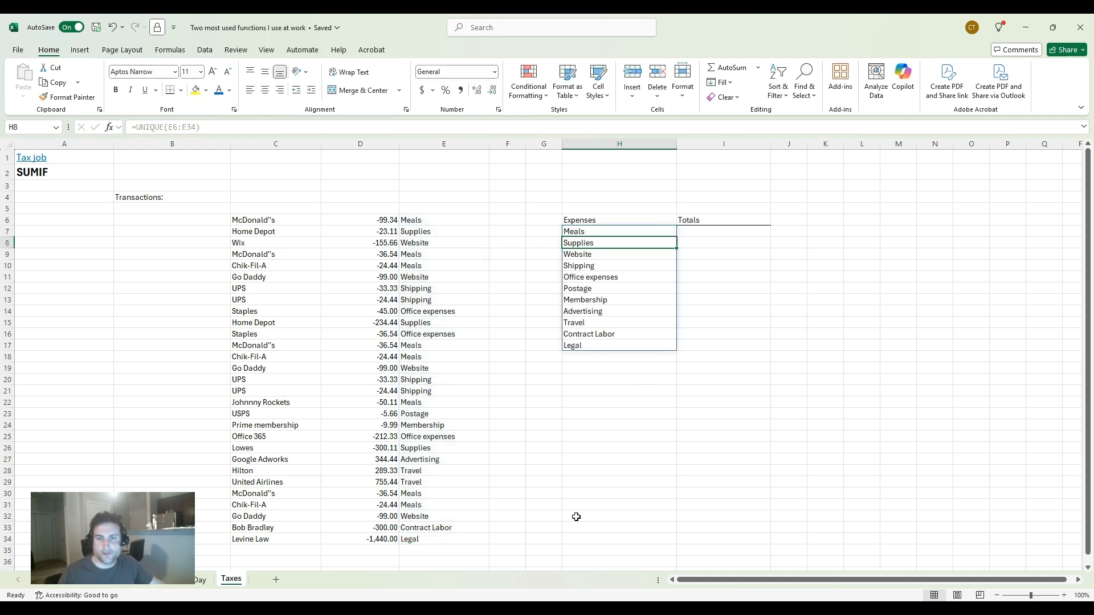
click(661, 366)
Total the Meals transactions under Totals by entering =SUMIF(E6:E34,H7,D6:D34) in I7
click(728, 233)
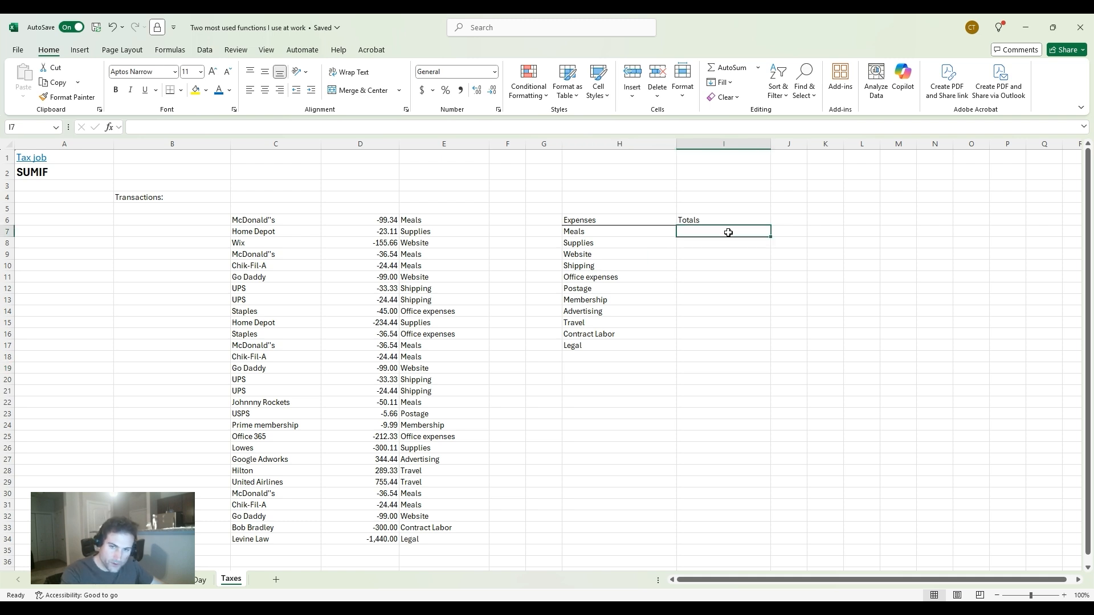
text(=)
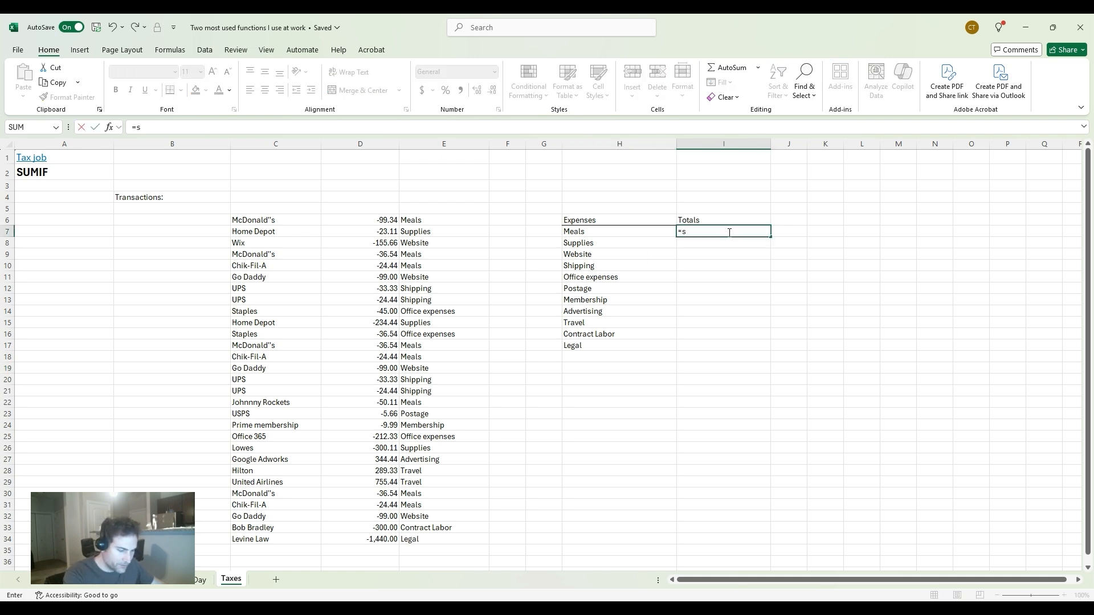
text(sum)
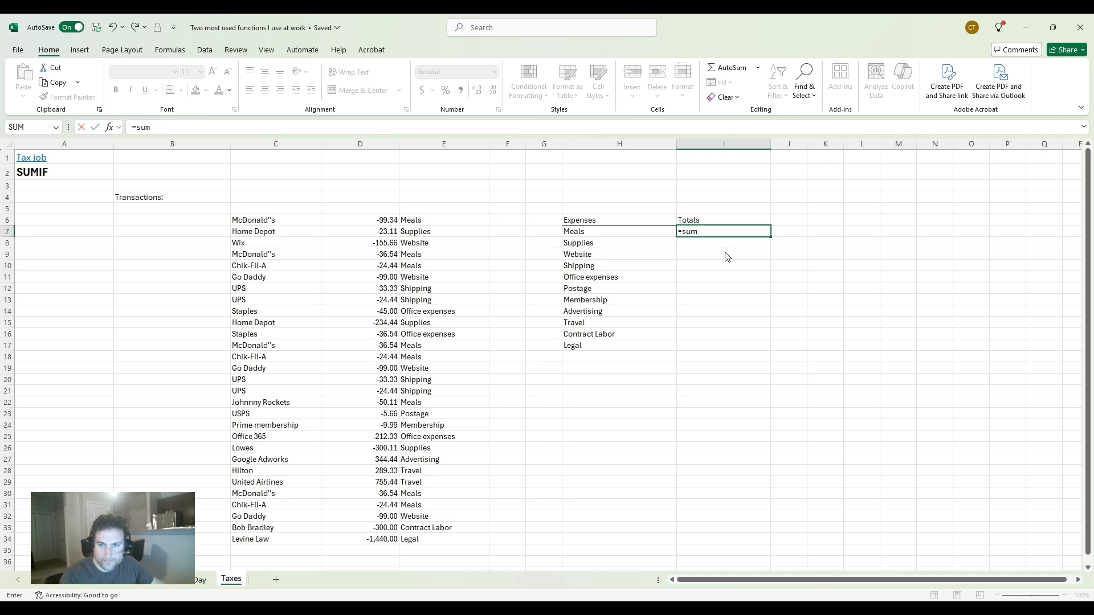
text(if)
key(Tab)
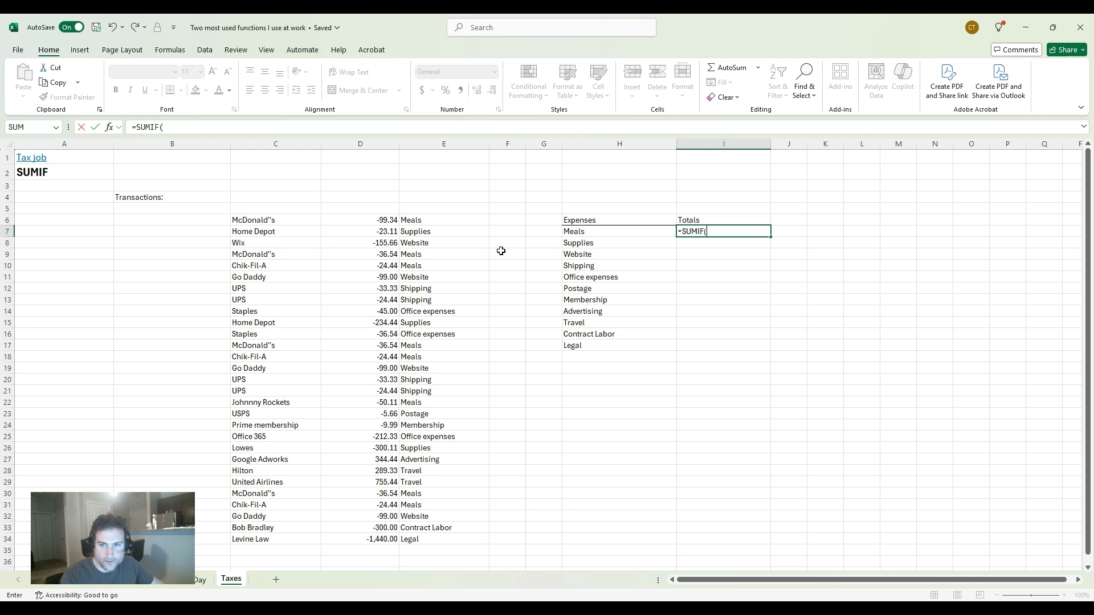
click(385, 219)
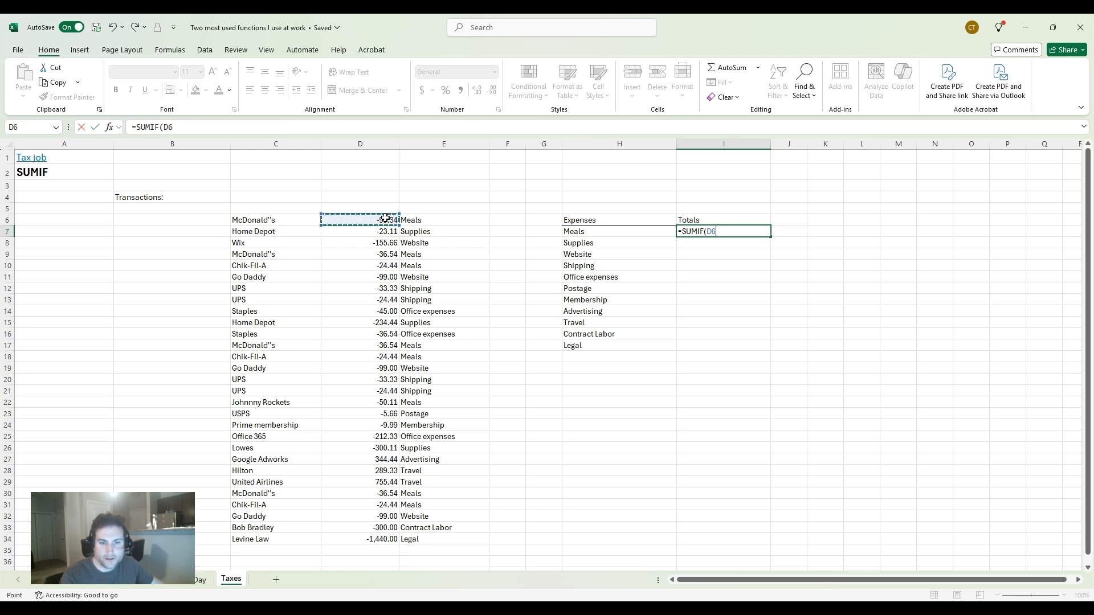
drag(418, 218, 421, 534)
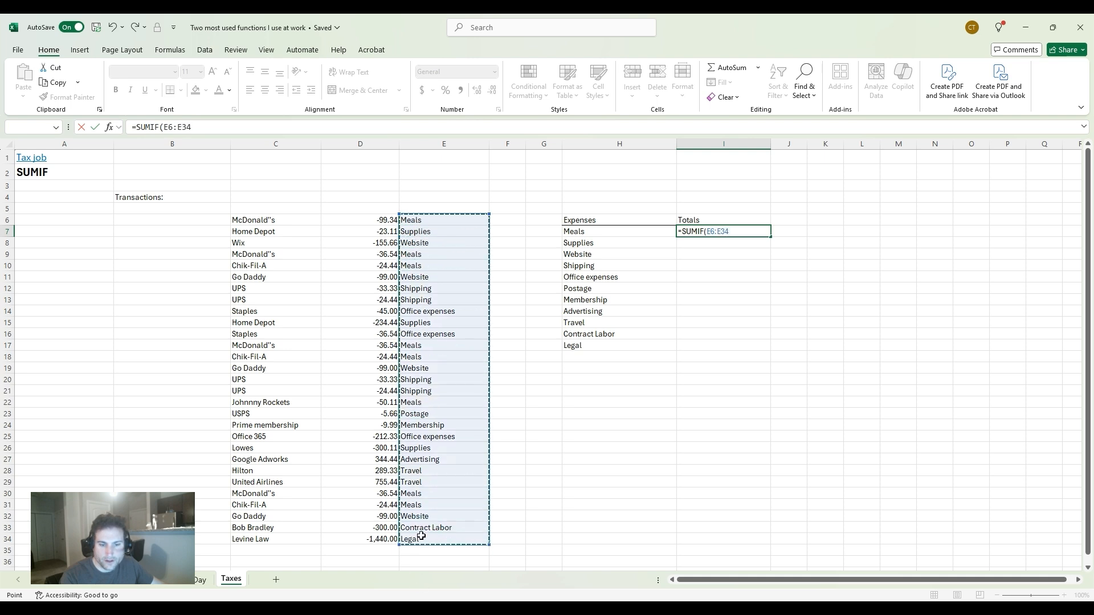
text(,)
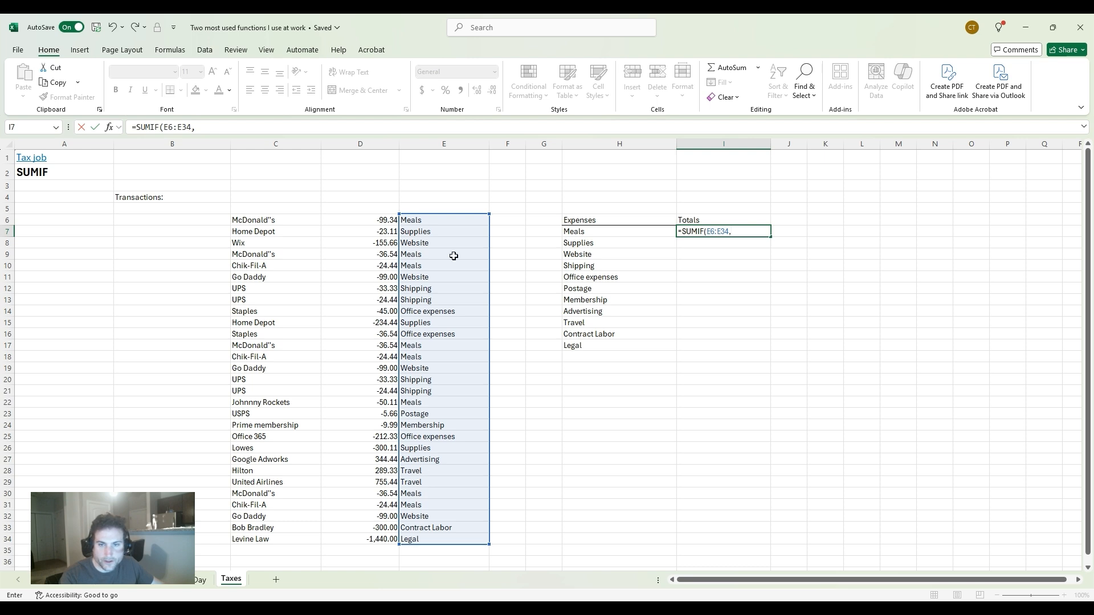
click(584, 236)
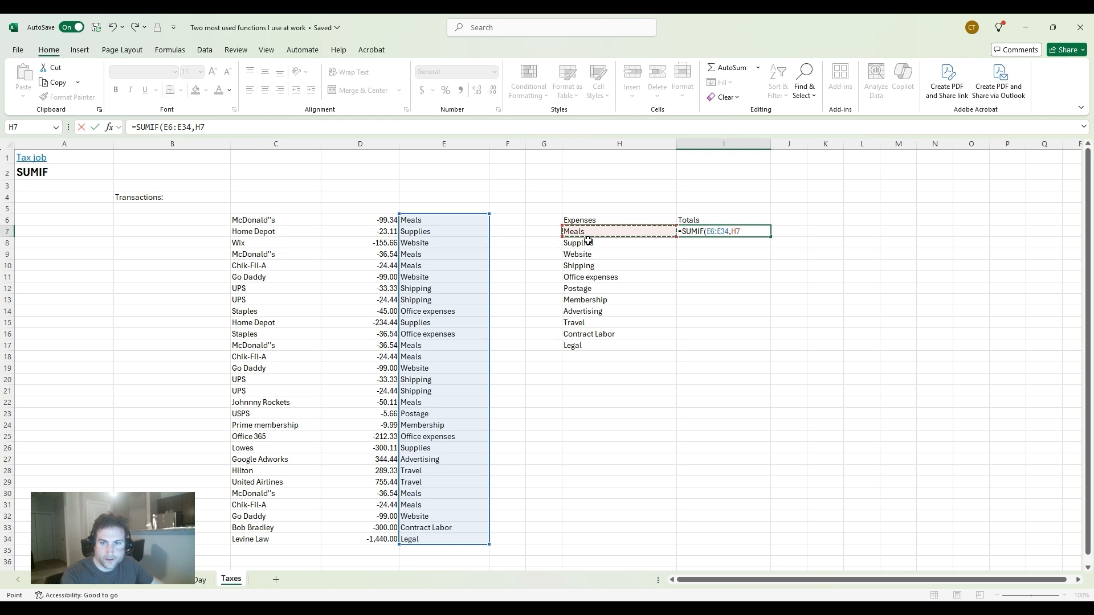
text(.)
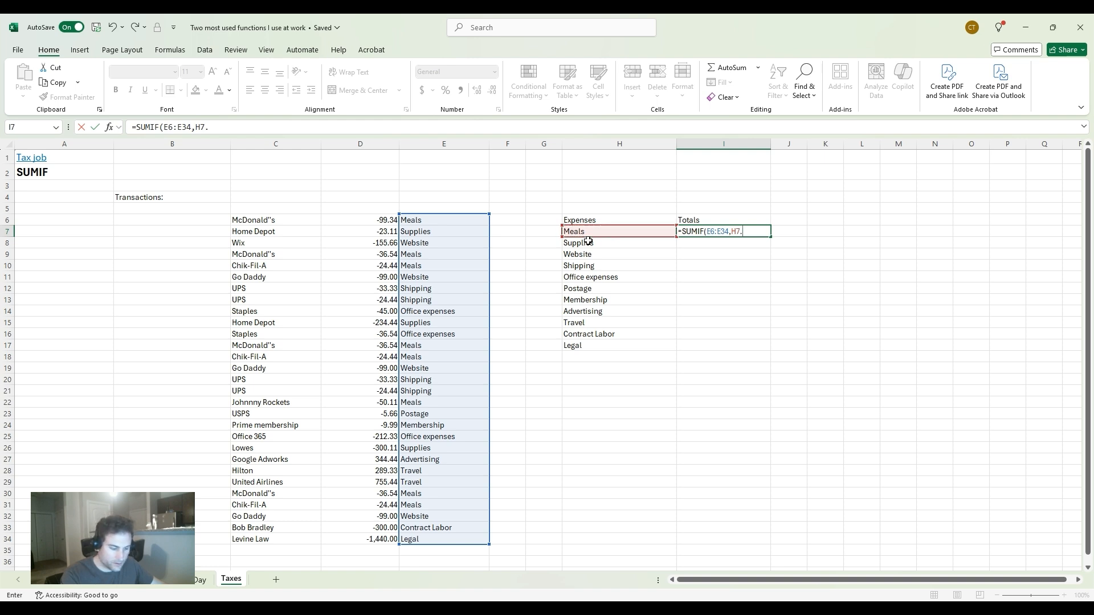
key(BackSpace)
text(,)
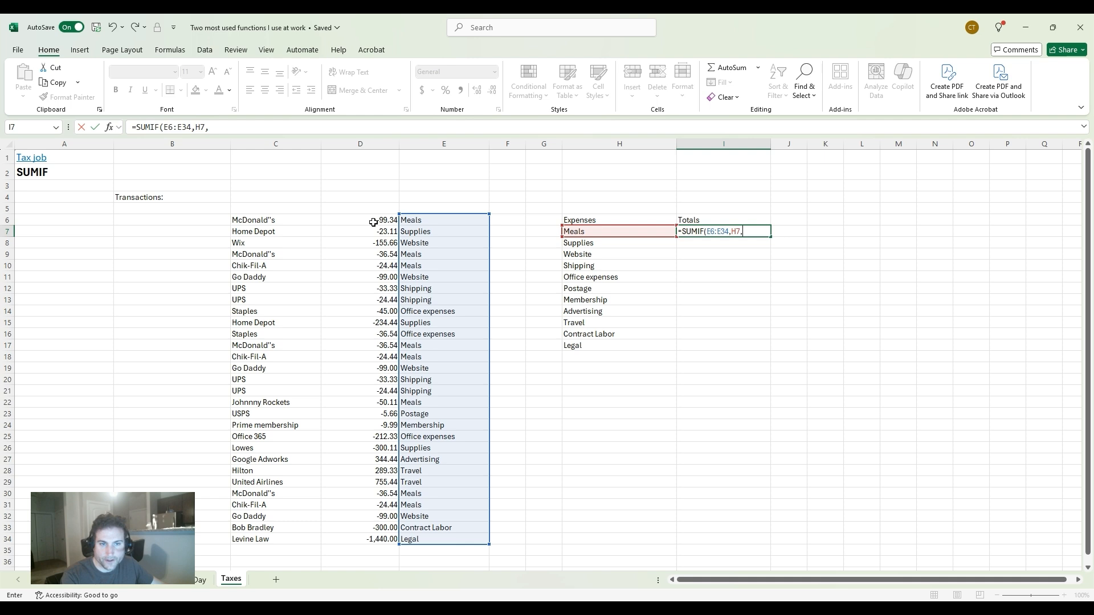
drag(373, 221, 376, 533)
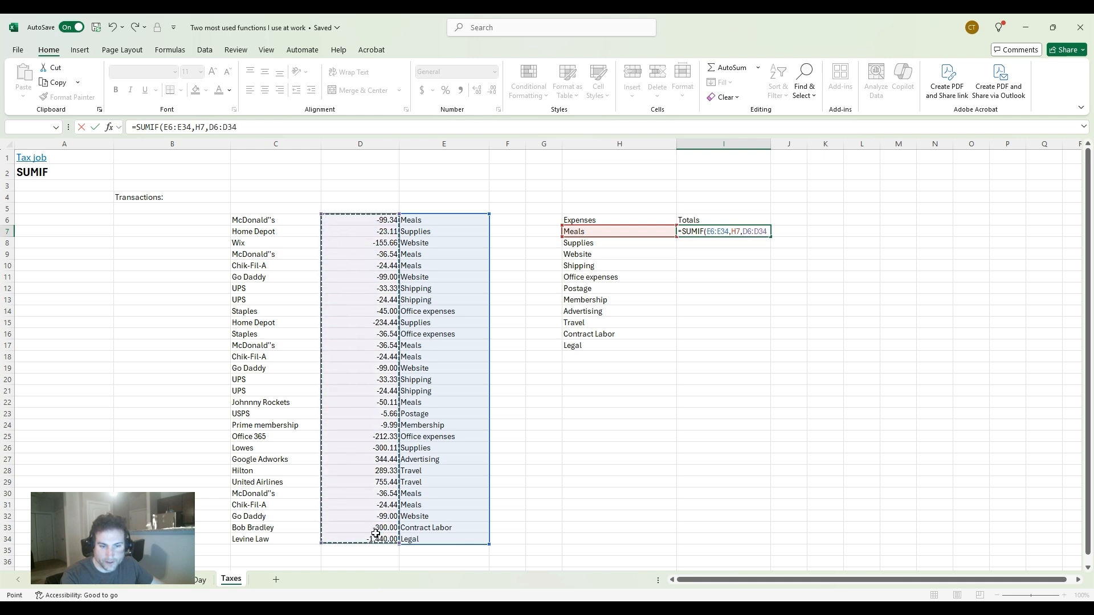
click(257, 127)
text())
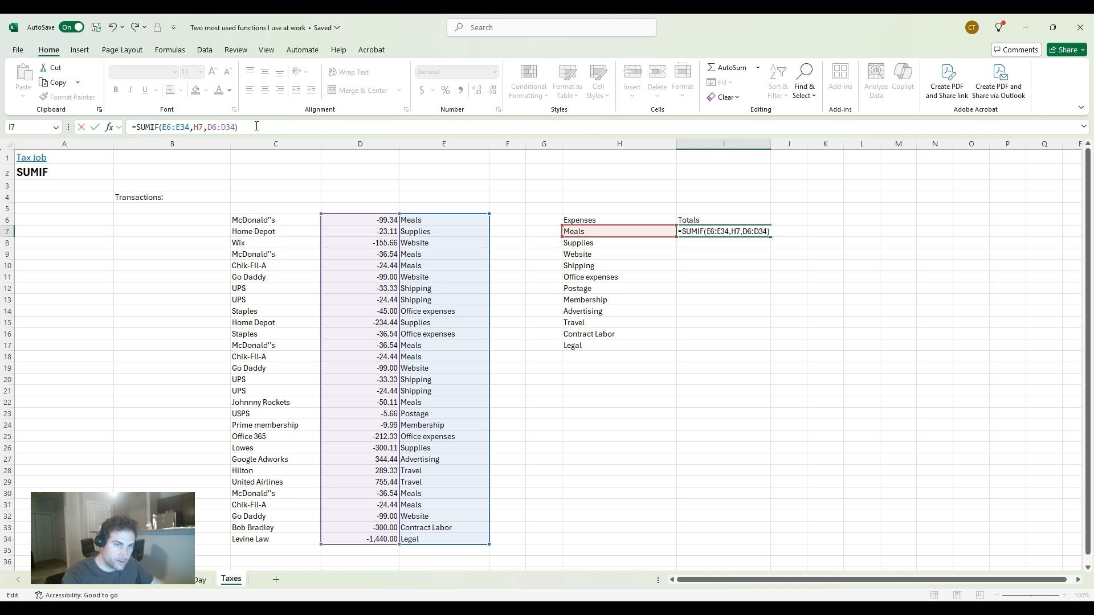
key(Return)
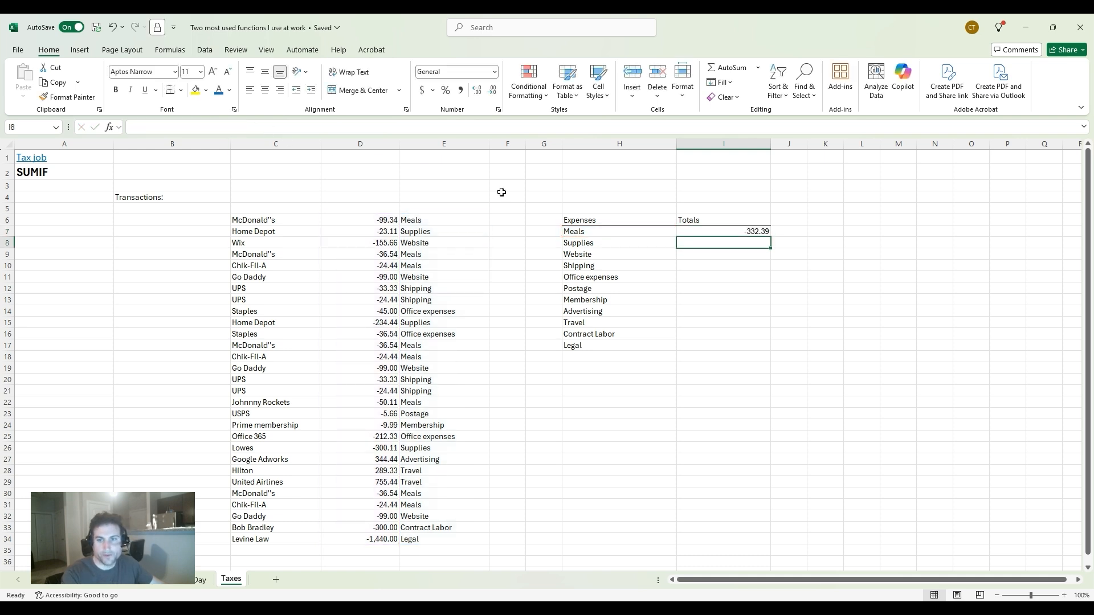
Lock the row references of both ranges in I7's SUMIF formula as E$6:E$34 and D$6:D$34
click(748, 230)
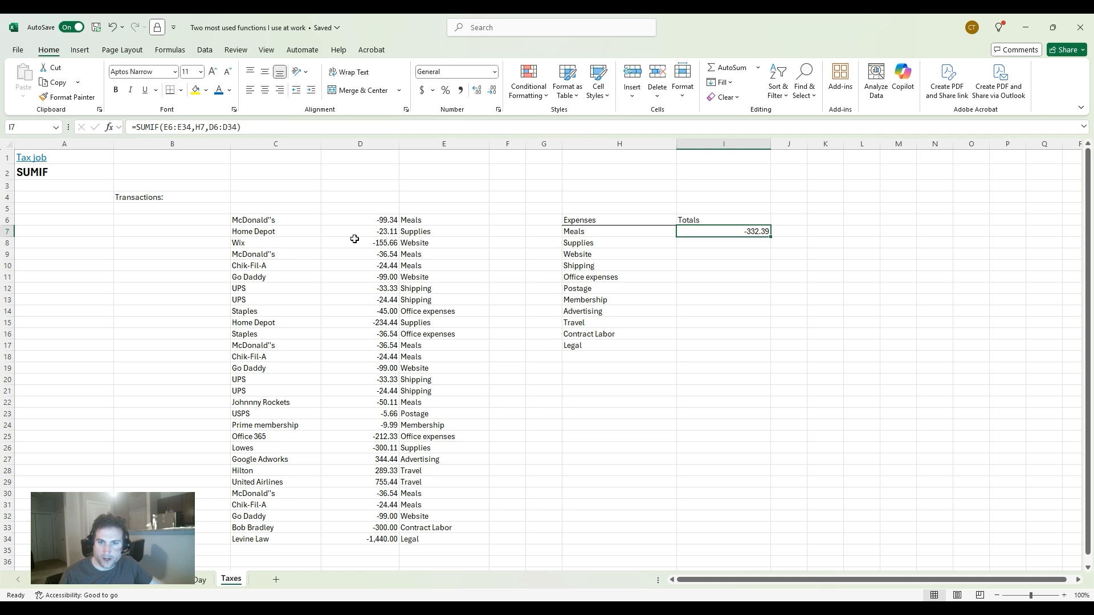
click(169, 126)
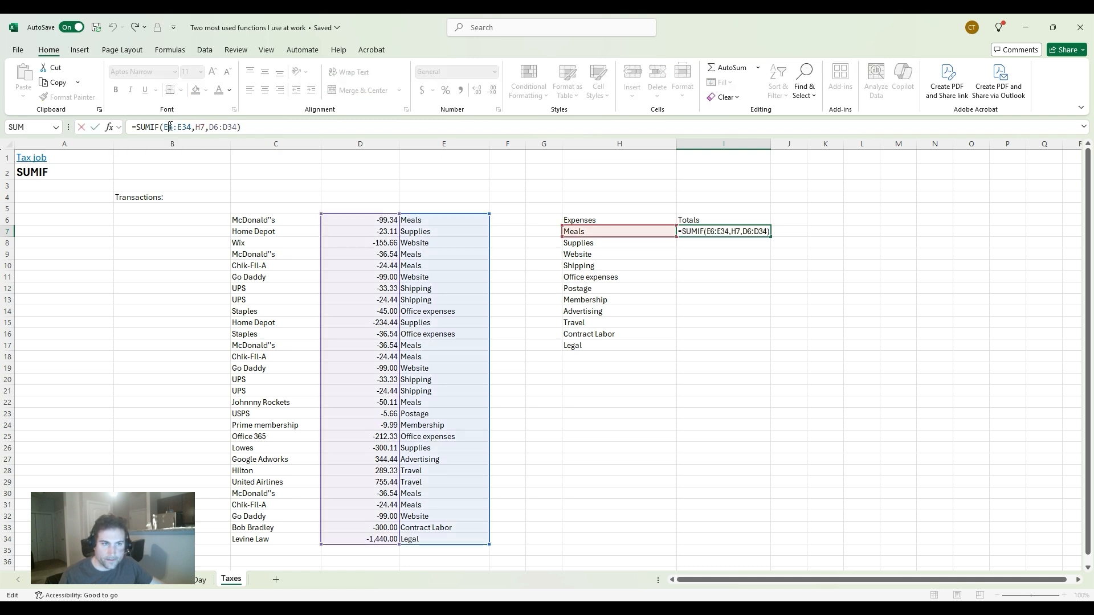
text($)
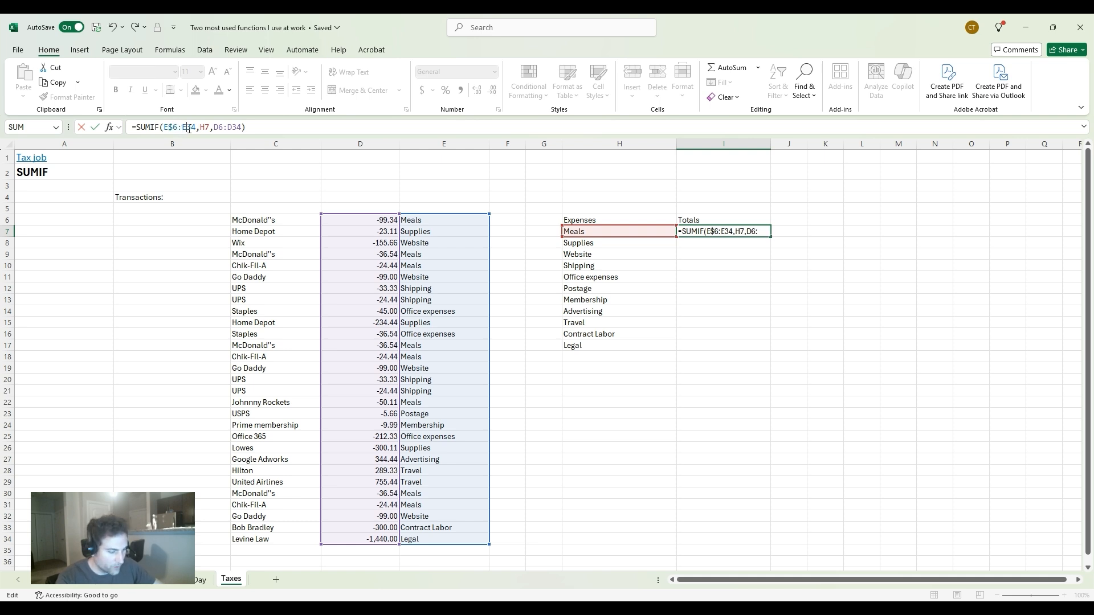
click(189, 126)
text($)
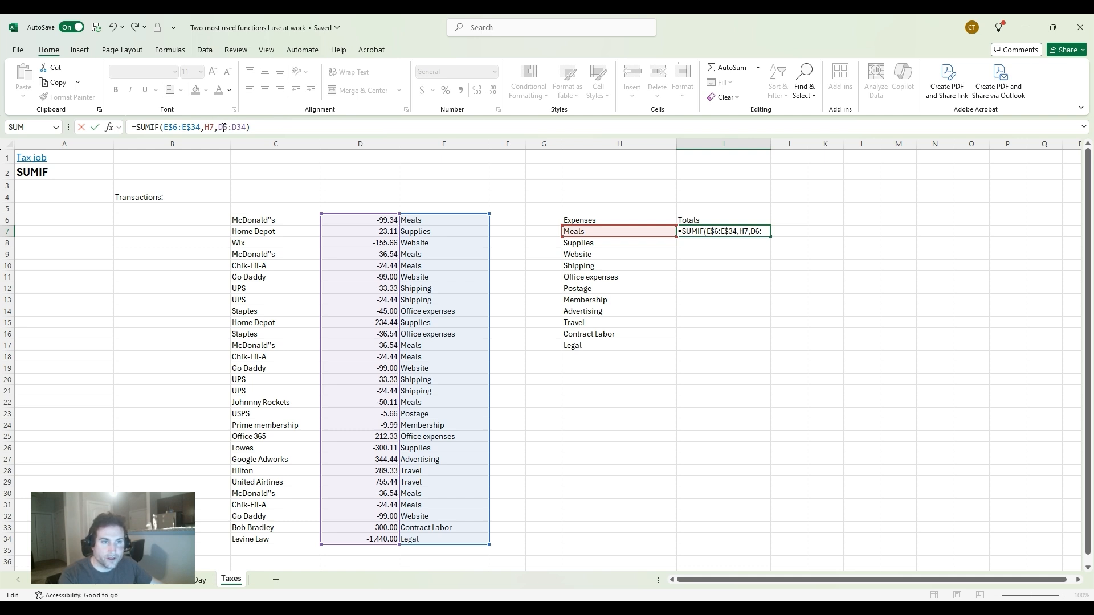
click(223, 127)
text($)
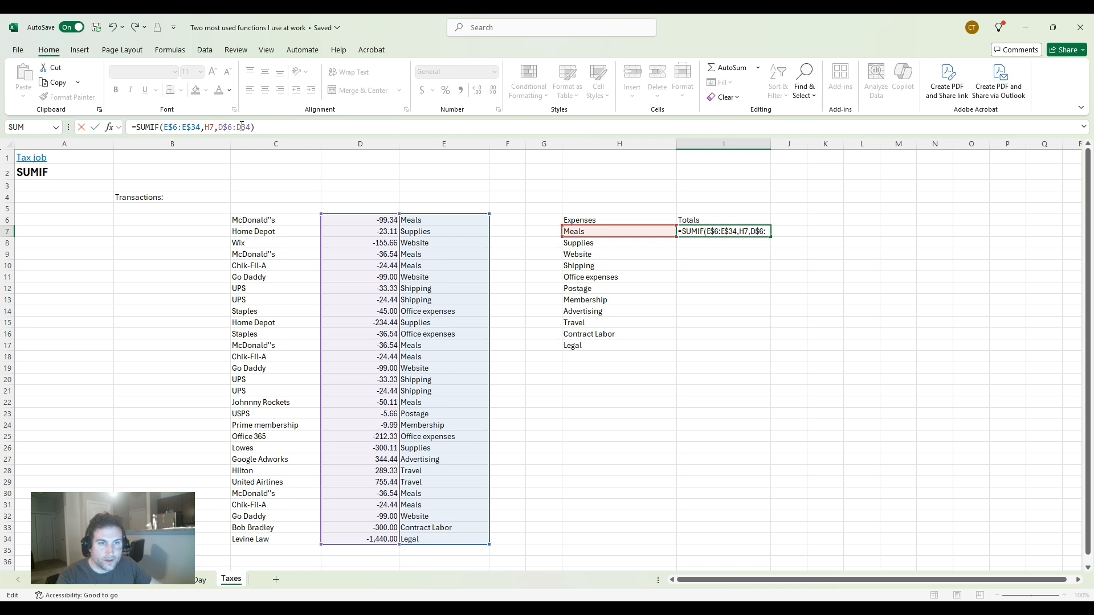
click(242, 126)
text($)
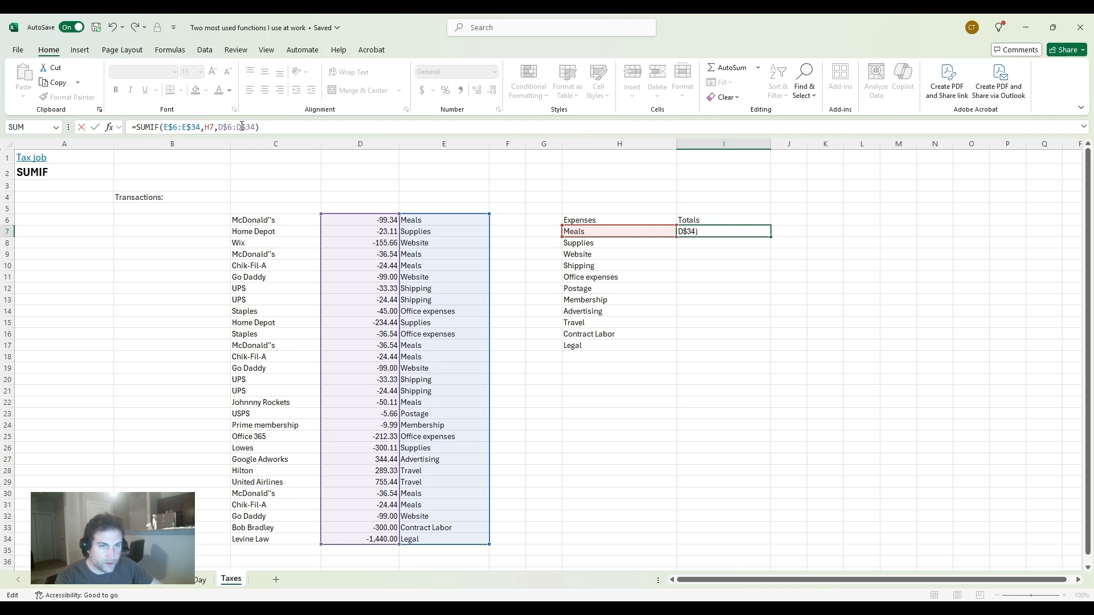
key(Return)
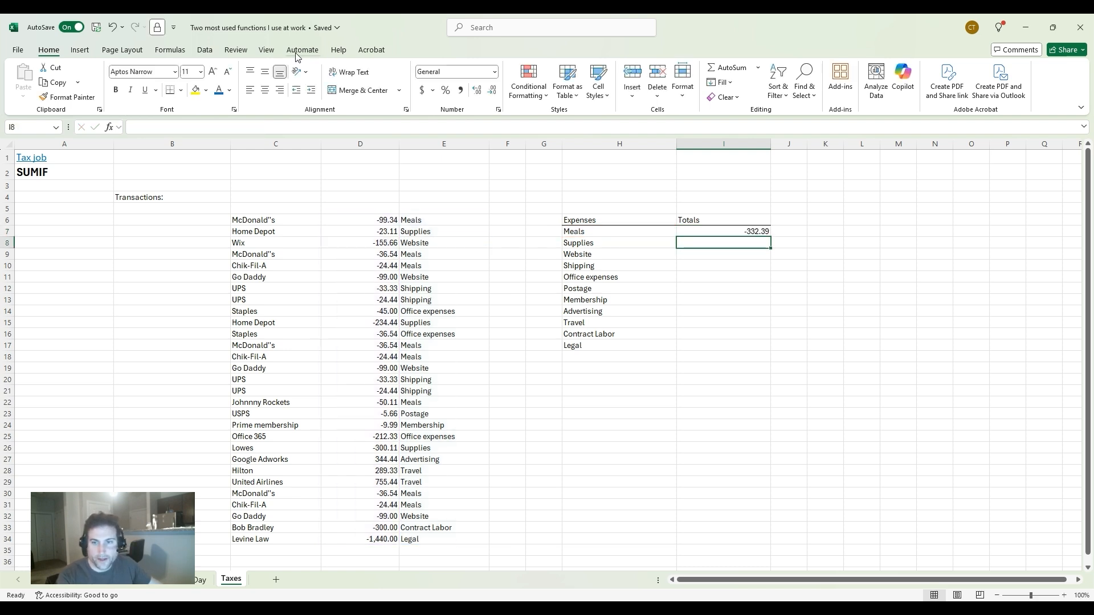
Reverse the sign of the Meals total by changing I7 to =-(SUMIF(E$6:E$34,H7,D$6:D$34))
click(717, 233)
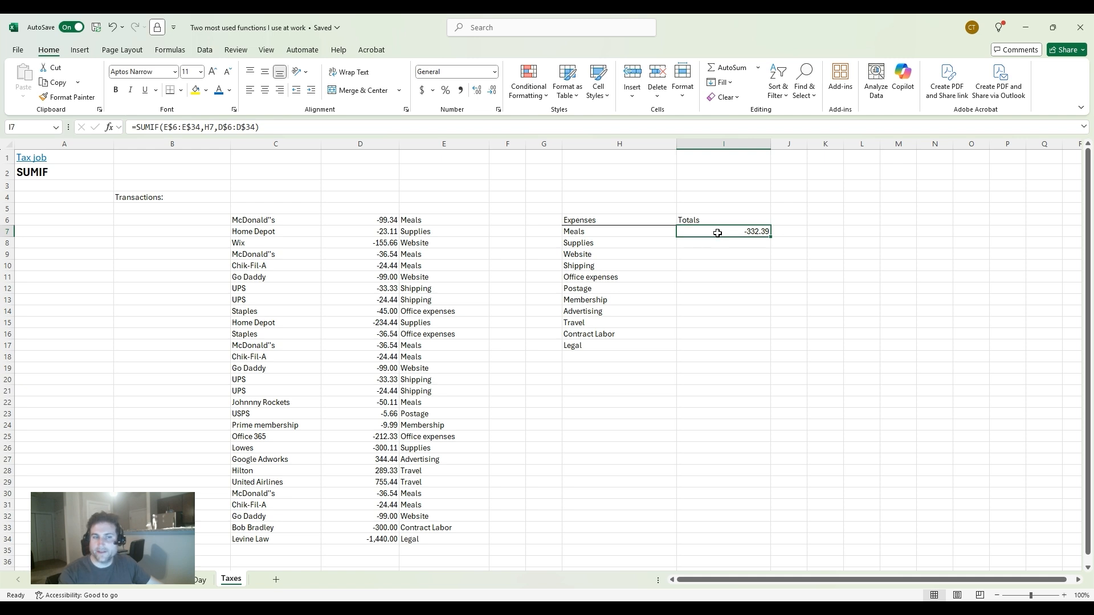
click(137, 126)
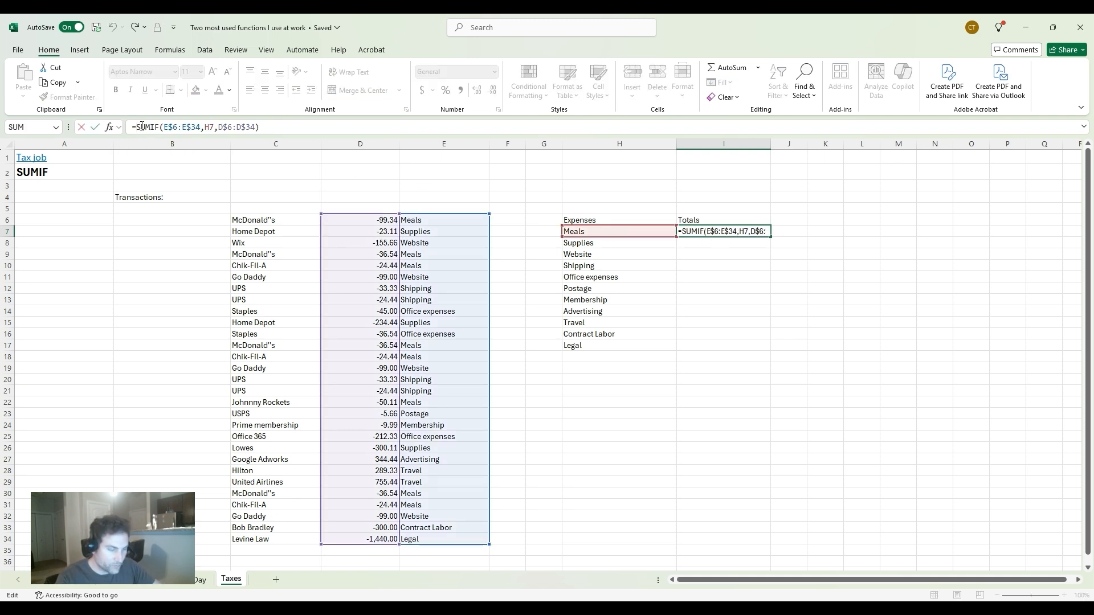
text(()
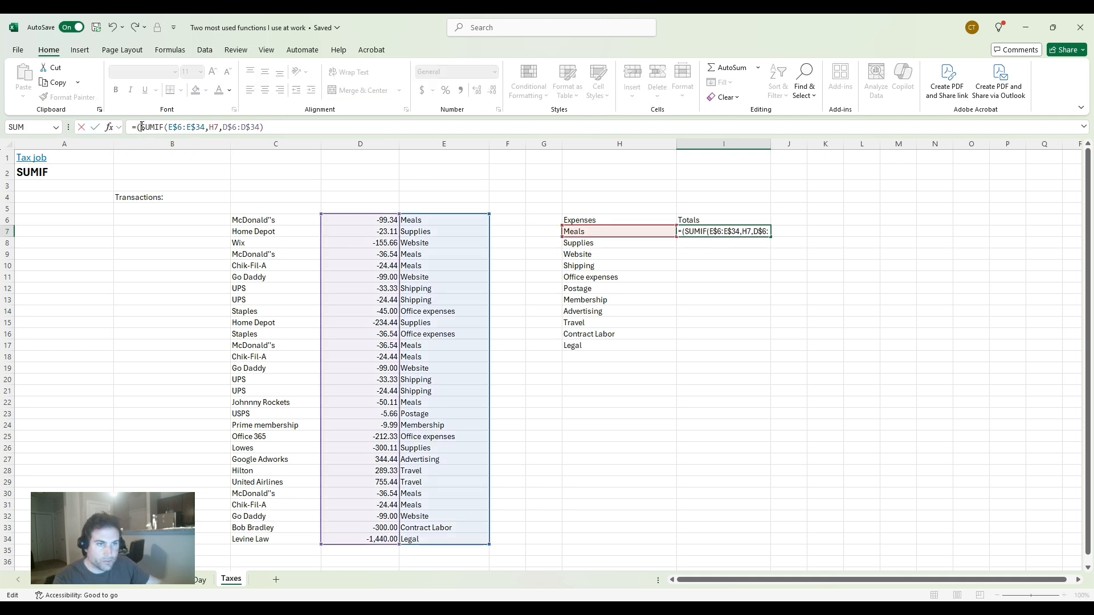
click(274, 128)
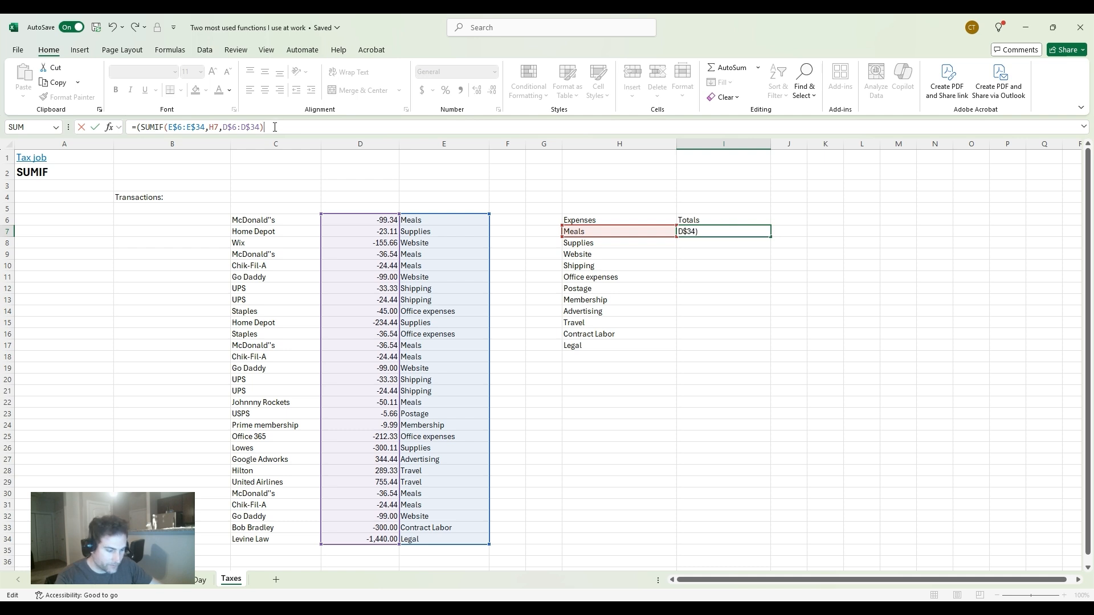
text())
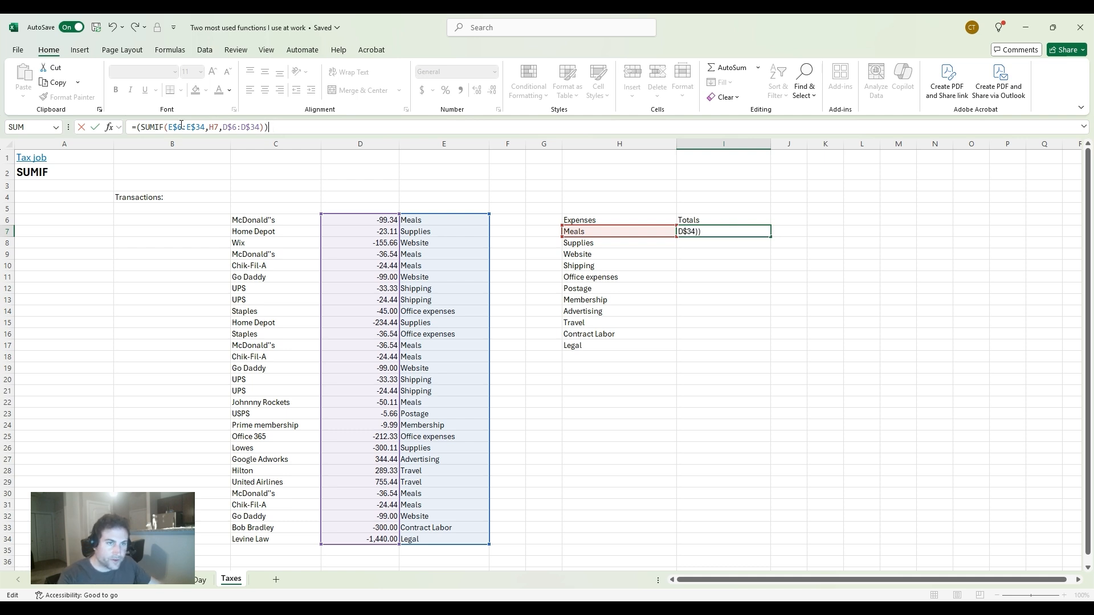
click(138, 127)
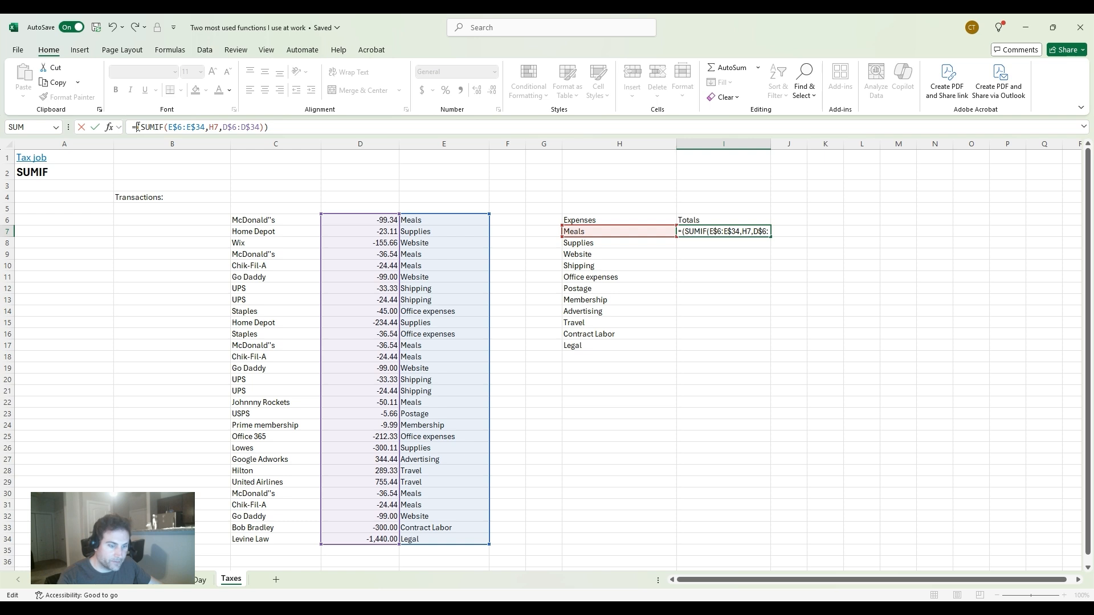
text(-)
key(Return)
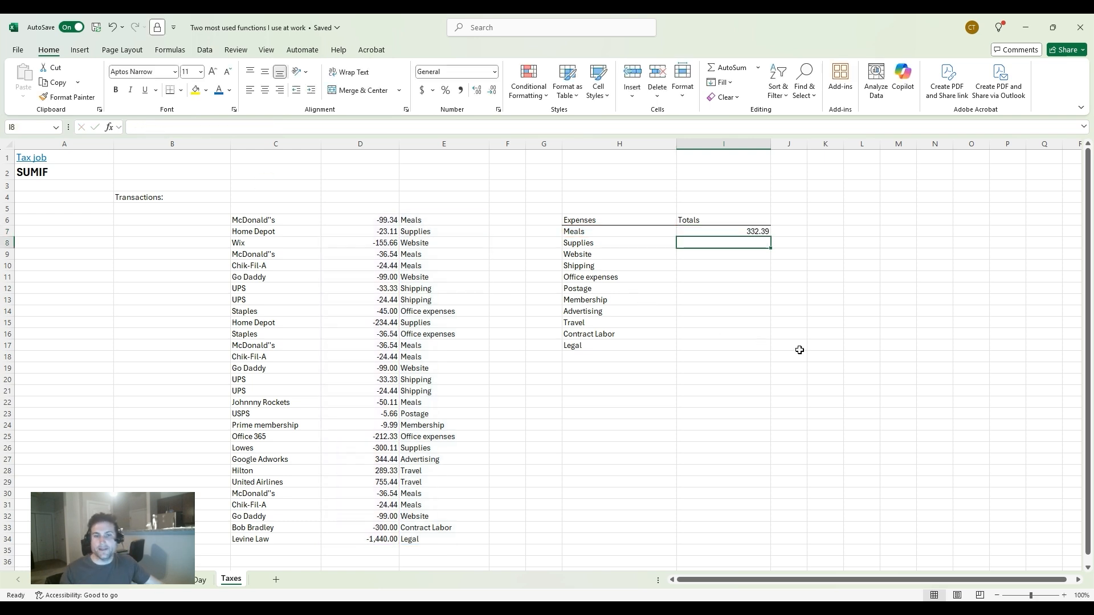
Fill the SUMIF formula from I7 down the Totals column through I17 for every expense category
click(703, 232)
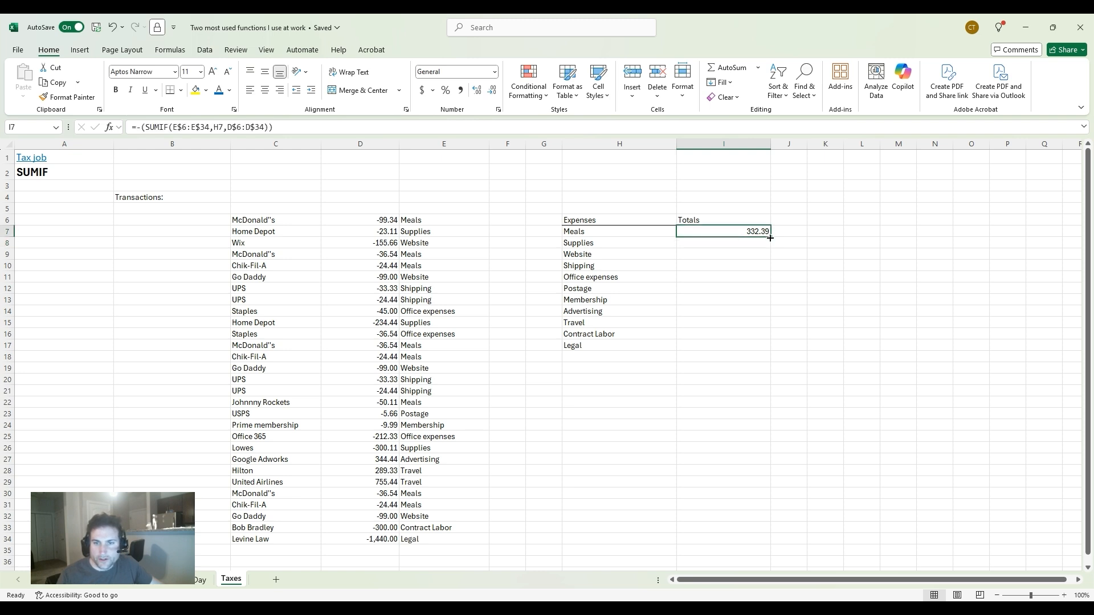
drag(769, 238, 770, 247)
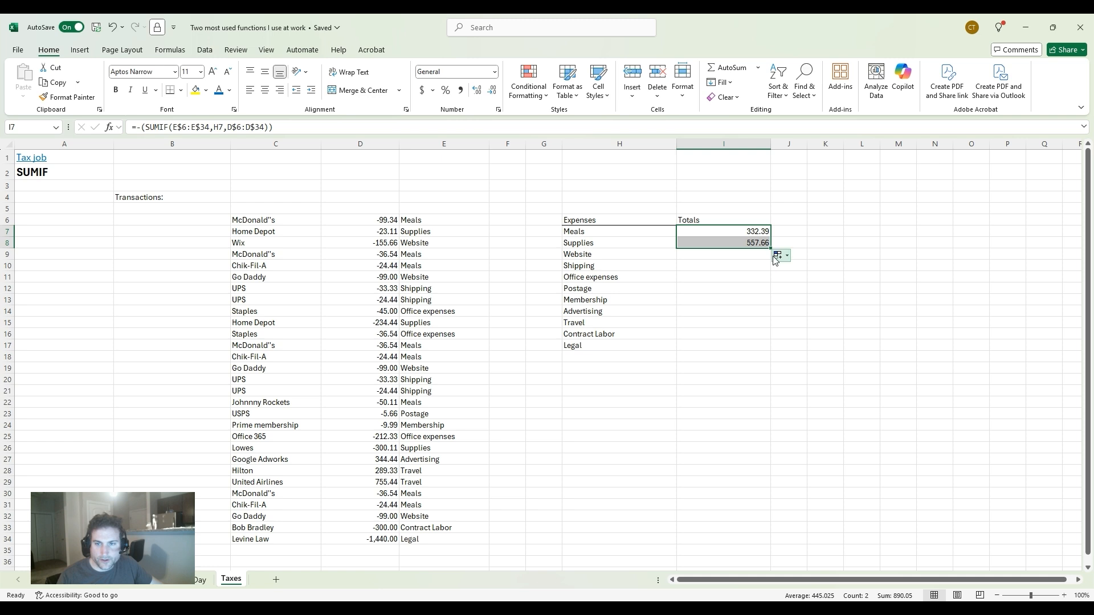
scroll(775, 257, down, 1)
click(763, 199)
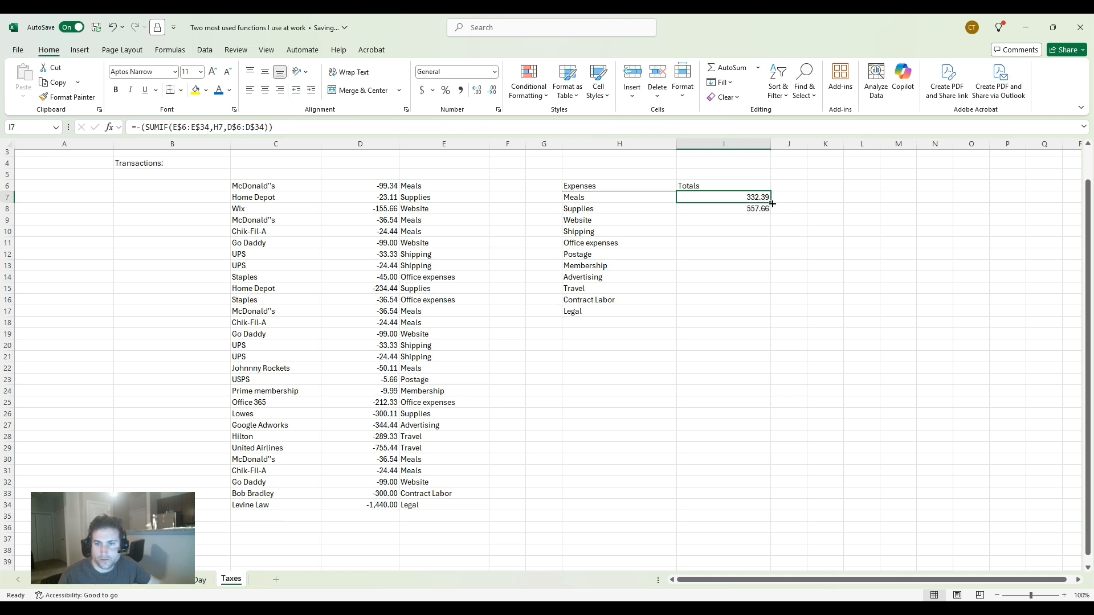
drag(772, 204, 769, 314)
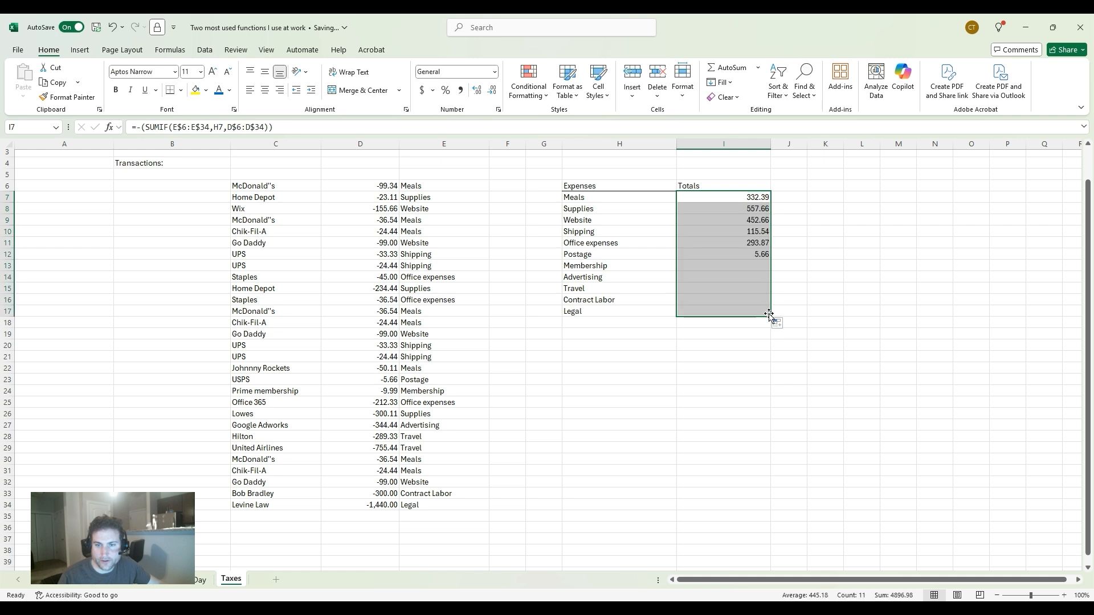
Sum all the expense category totals by entering =SUM(I7:I17) in I20
click(766, 345)
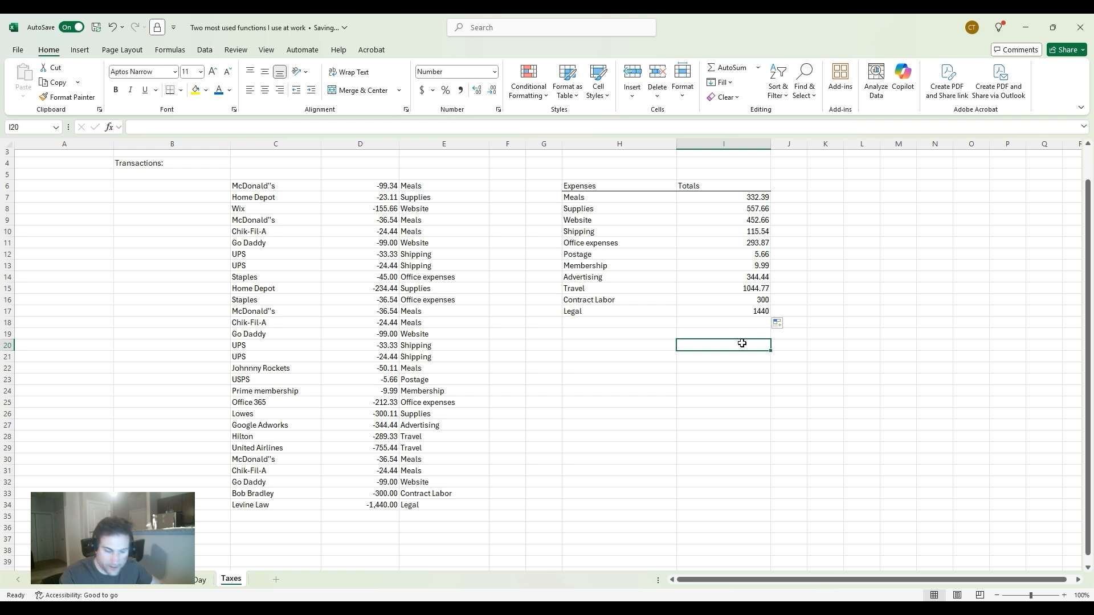
text(=)
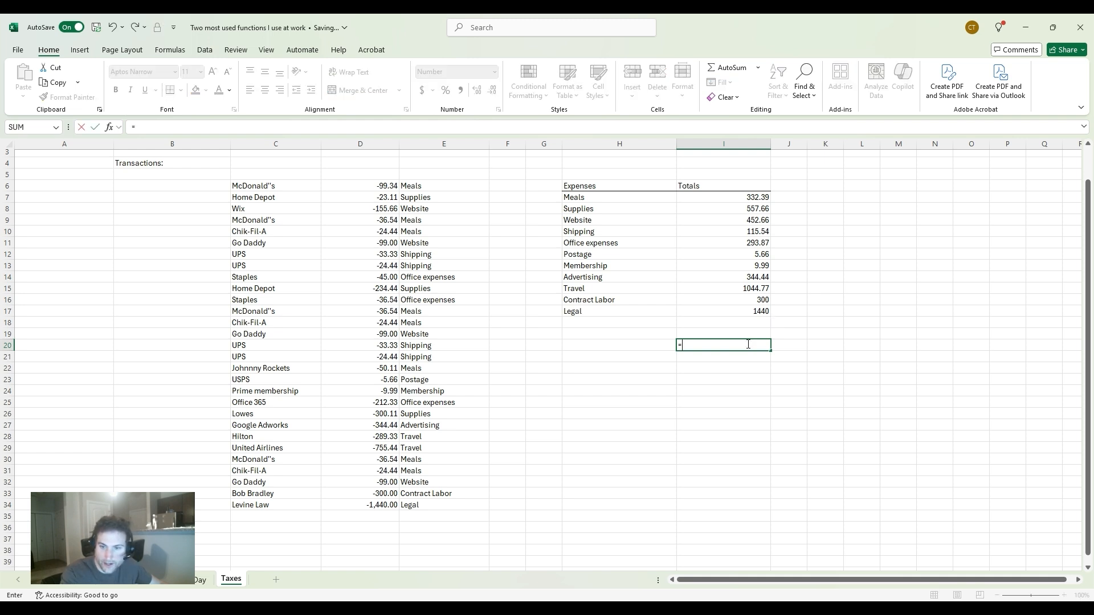
text(su)
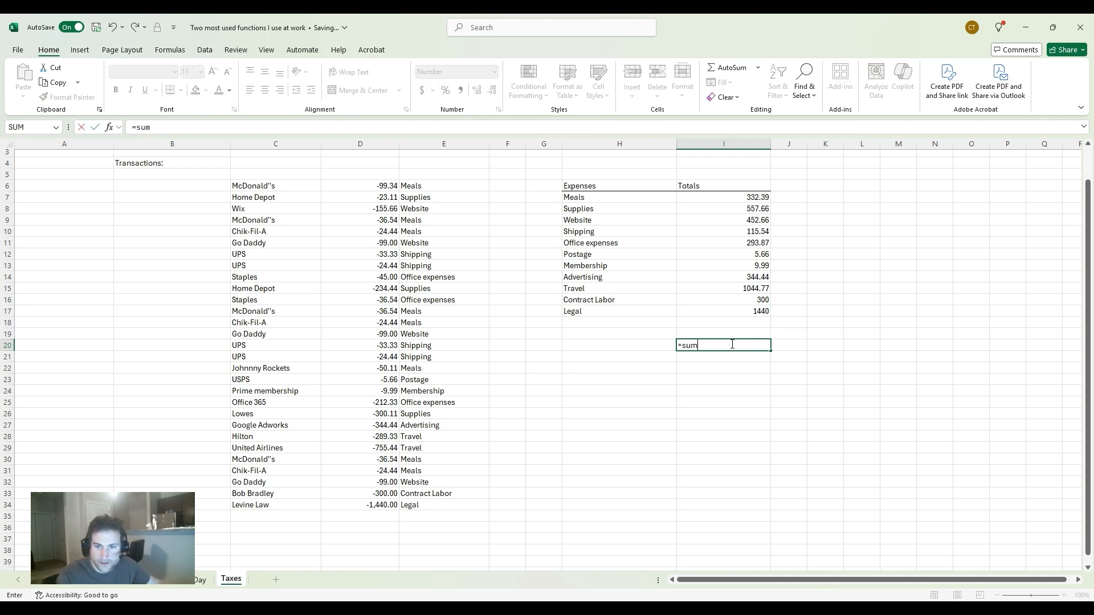
text(m)
key(Tab)
click(728, 197)
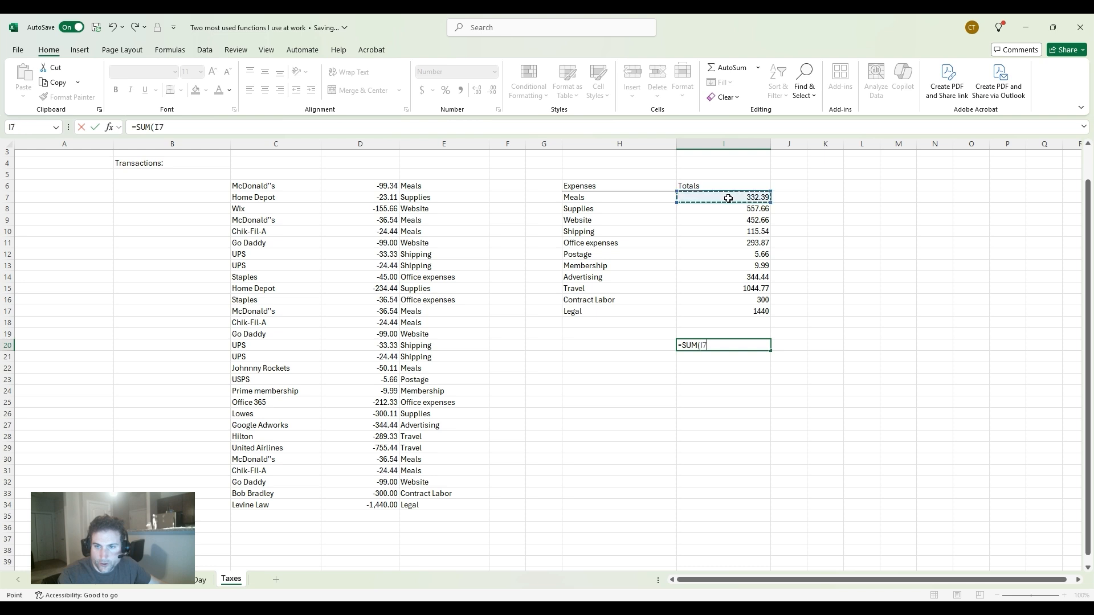
drag(728, 197, 734, 312)
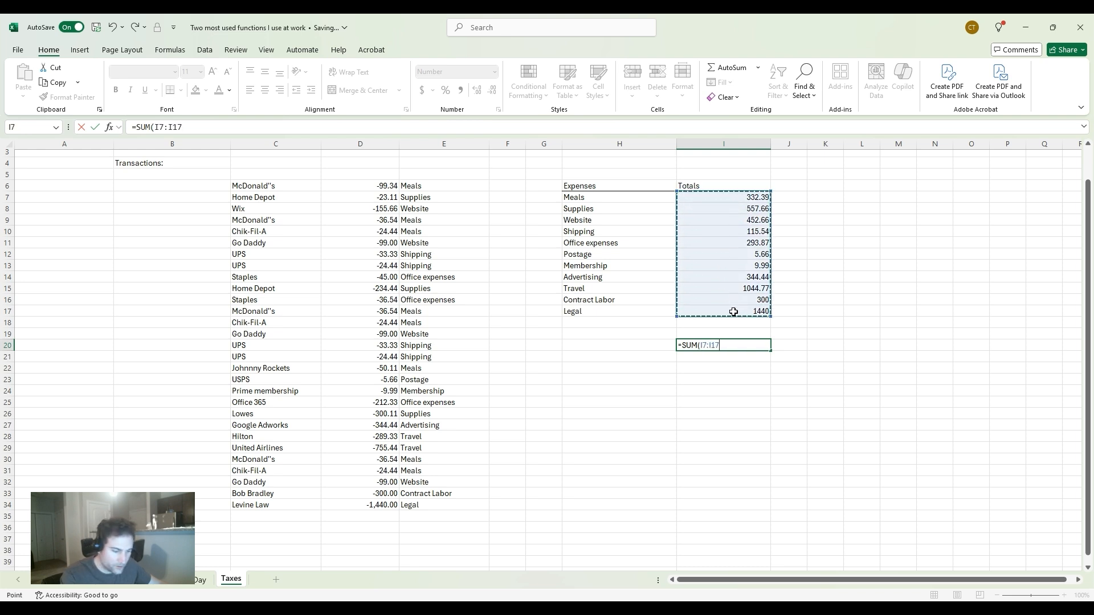
text())
key(Return)
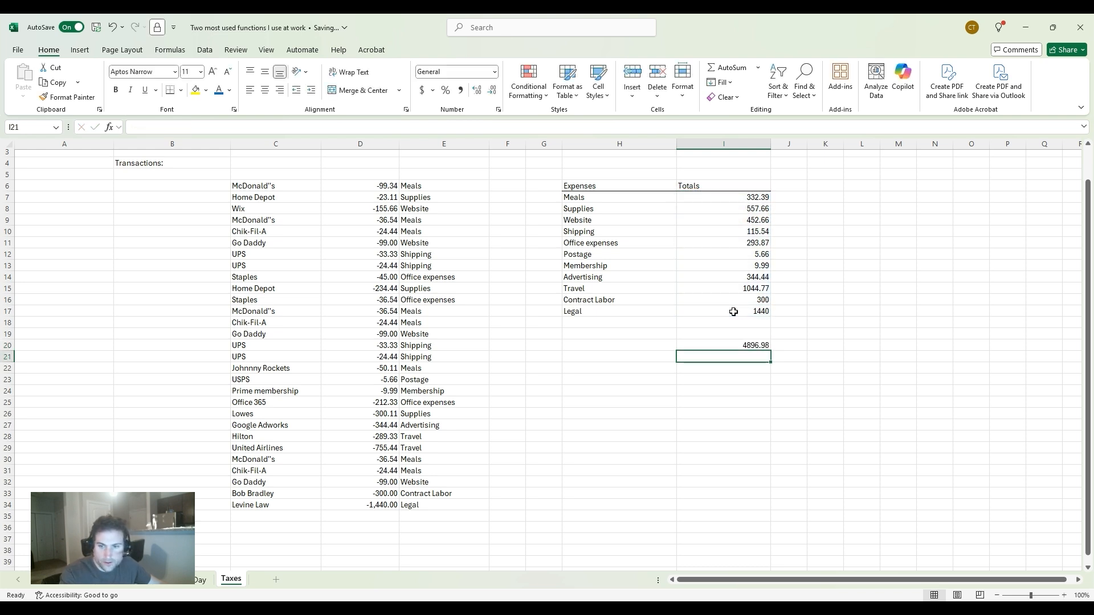
Sum the original transaction amounts below the list by entering =SUM(D6:D34) in D37
scroll(732, 333, down, 1)
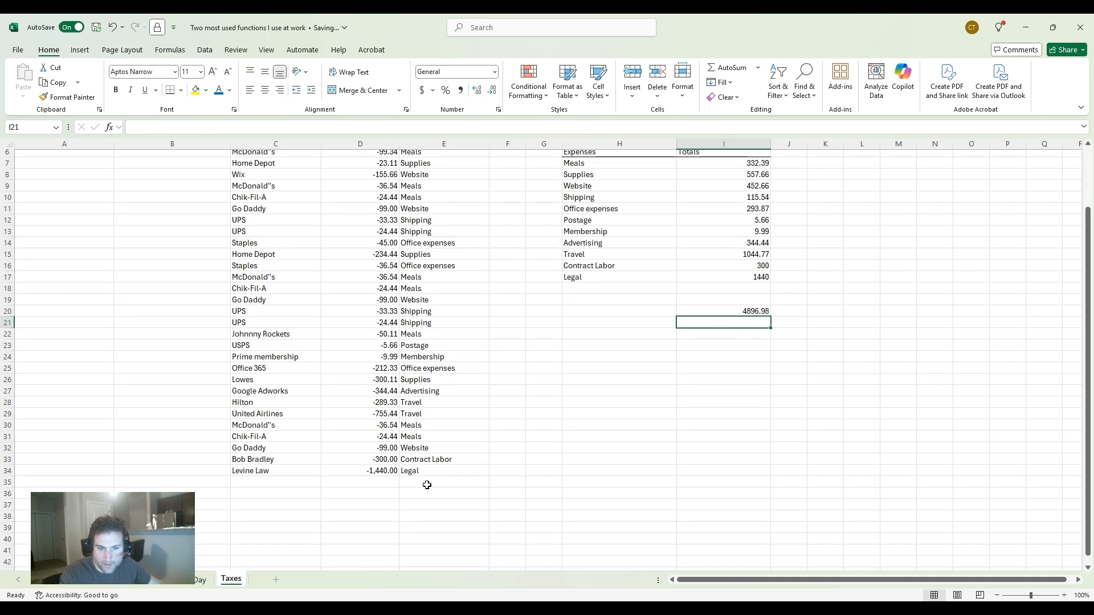
click(385, 504)
text(=)
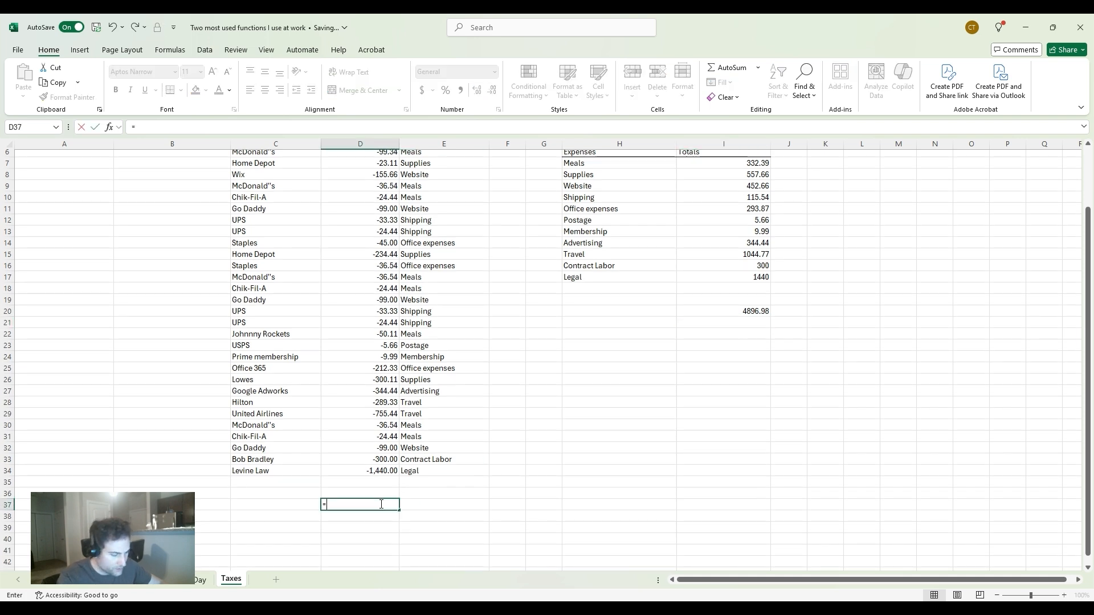
text(sum)
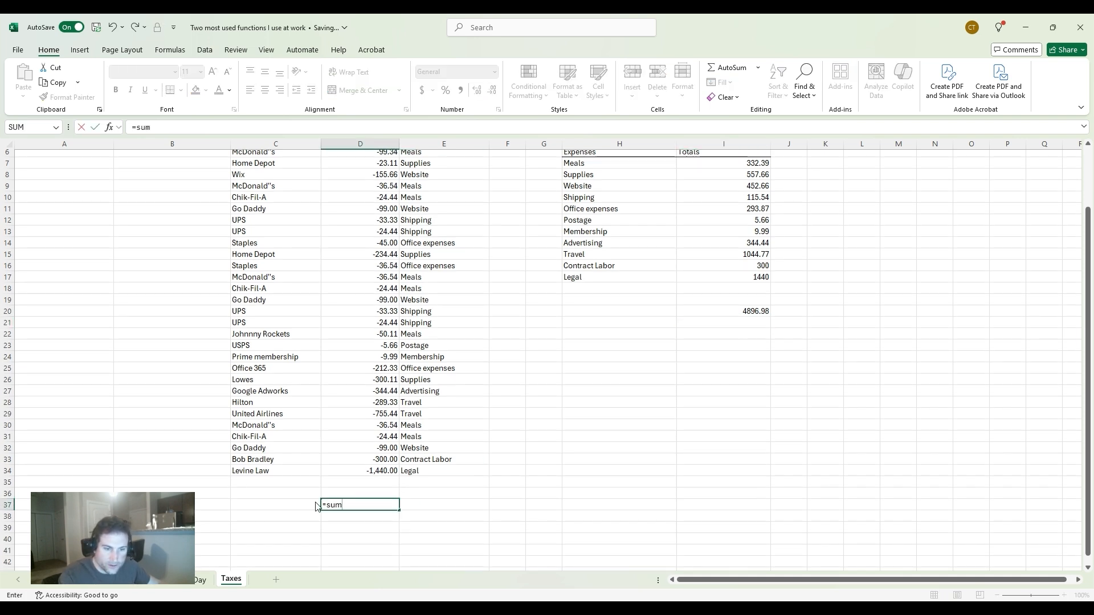
key(Tab)
scroll(325, 478, up, 2)
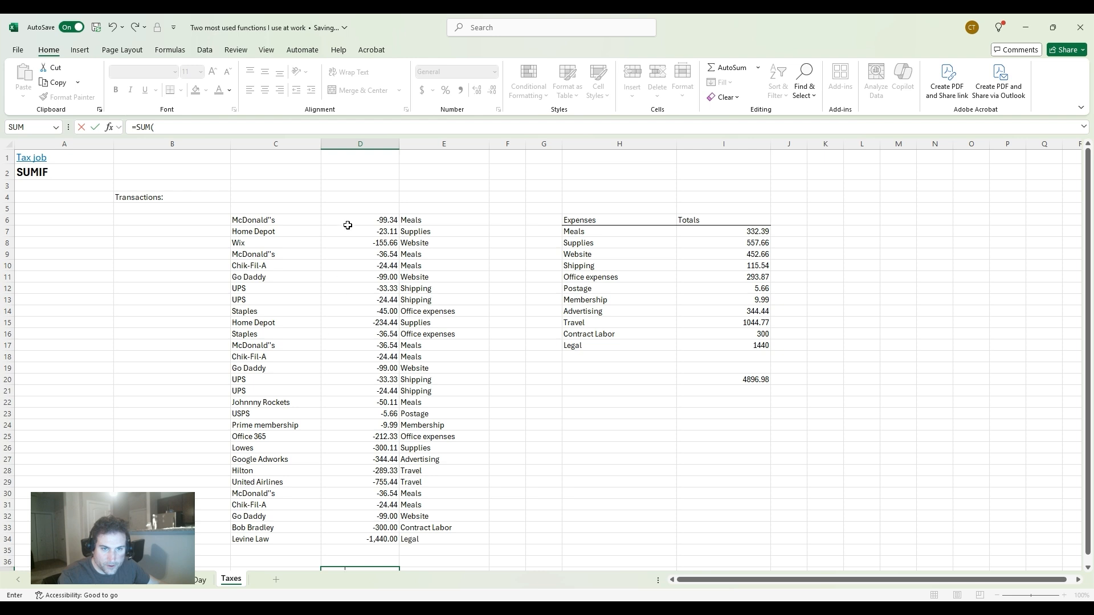
drag(345, 222, 344, 539)
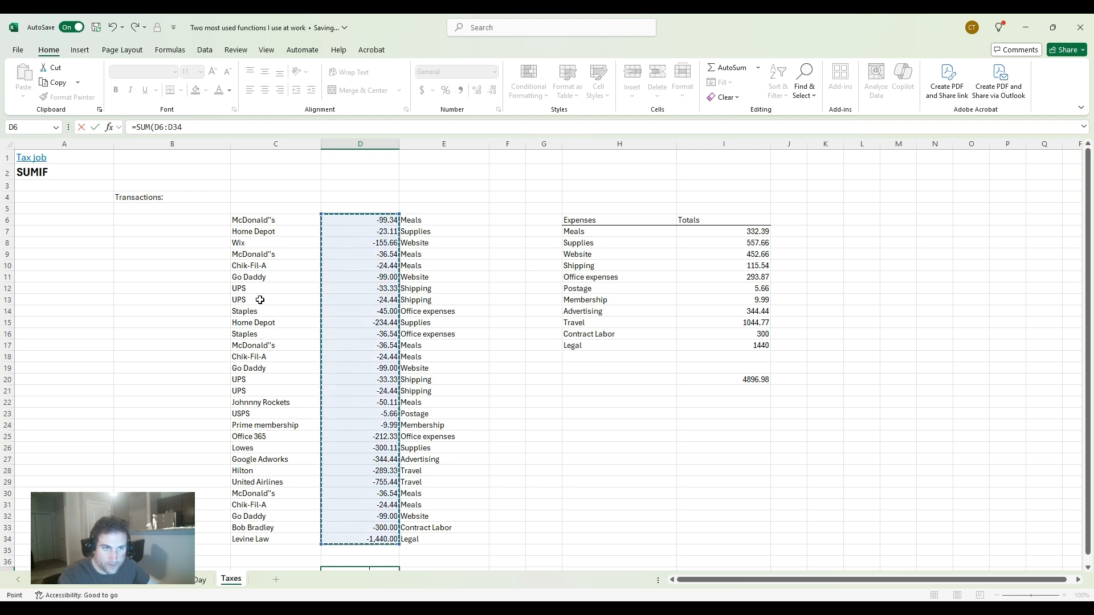
click(210, 130)
text())
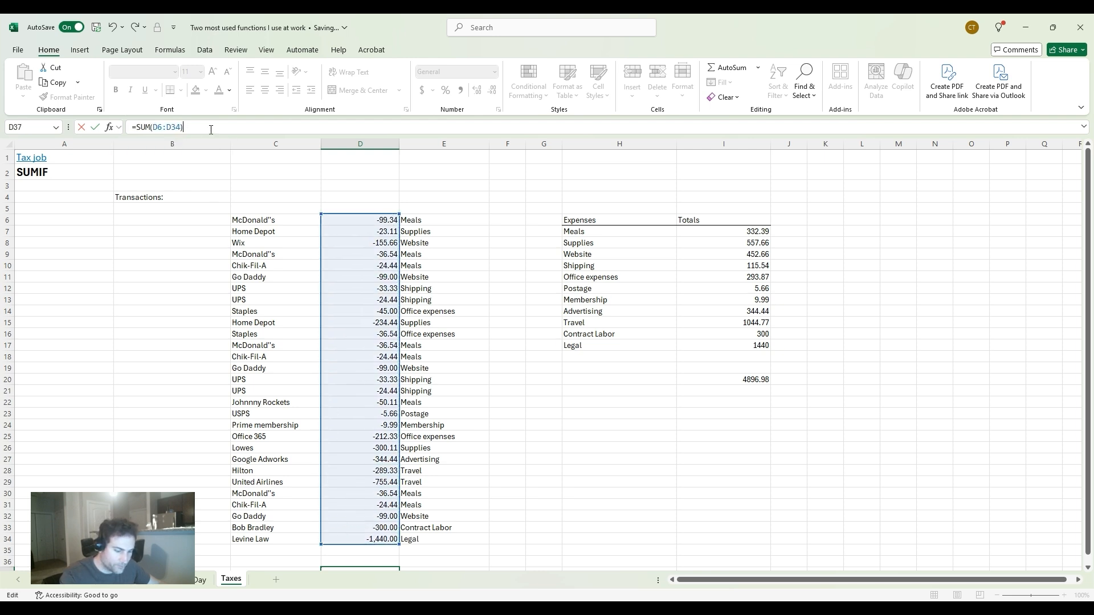
key(Return)
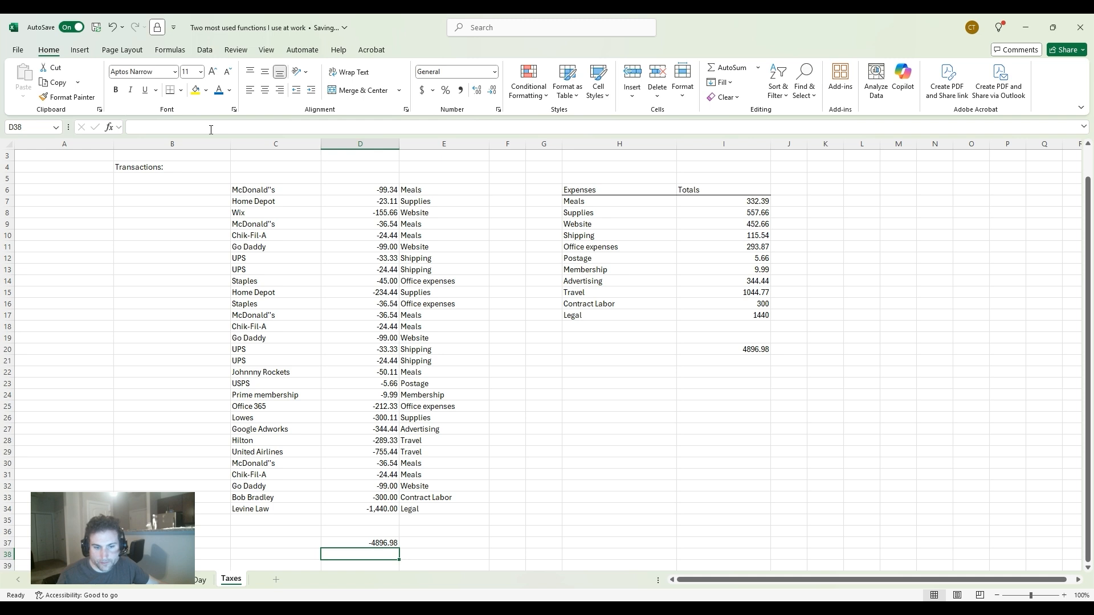